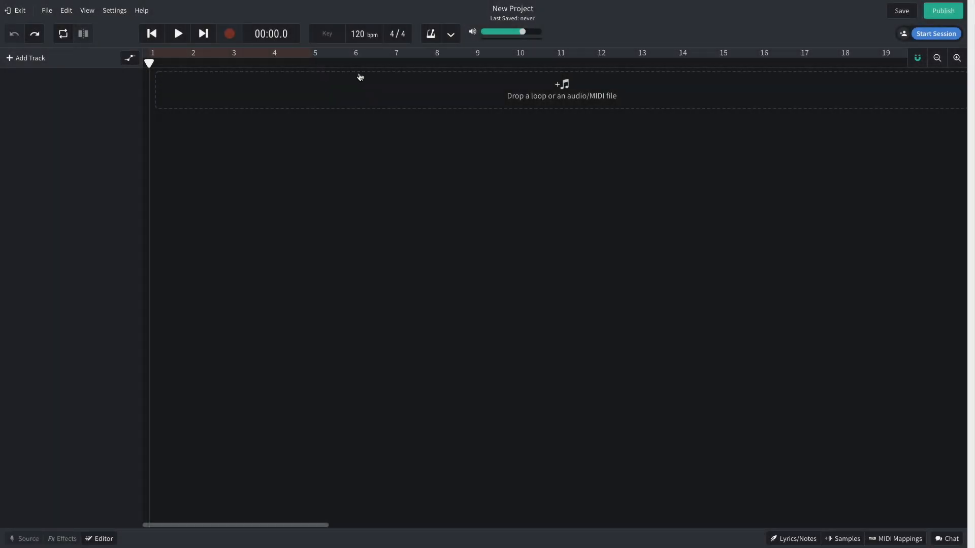
- Set the project's tempo to 128 bpm and its key to G minor
click(357, 33)
text(12)
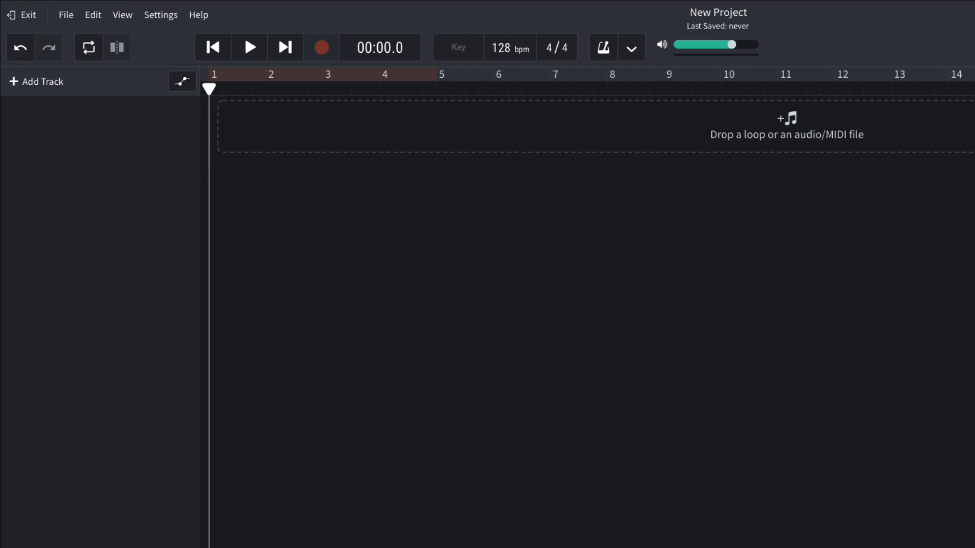
click(459, 53)
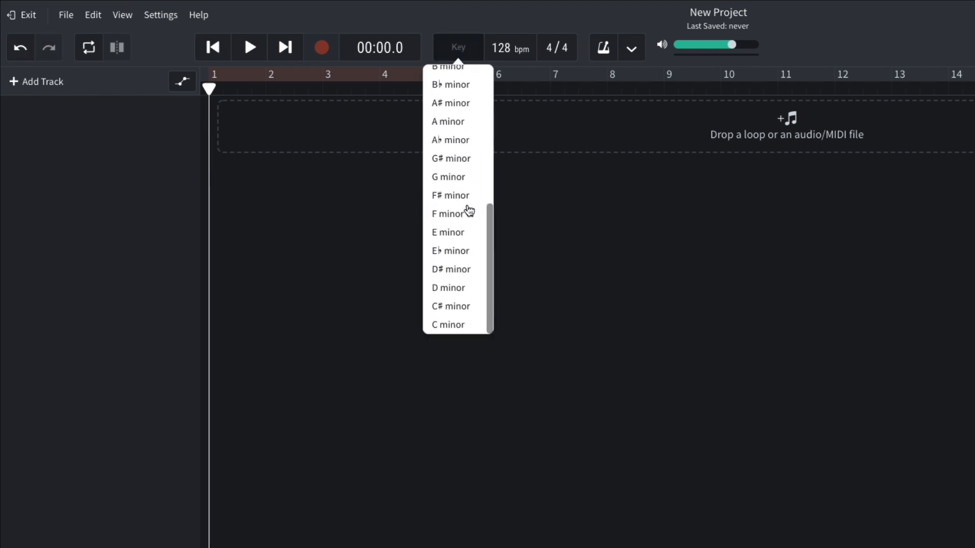
click(462, 177)
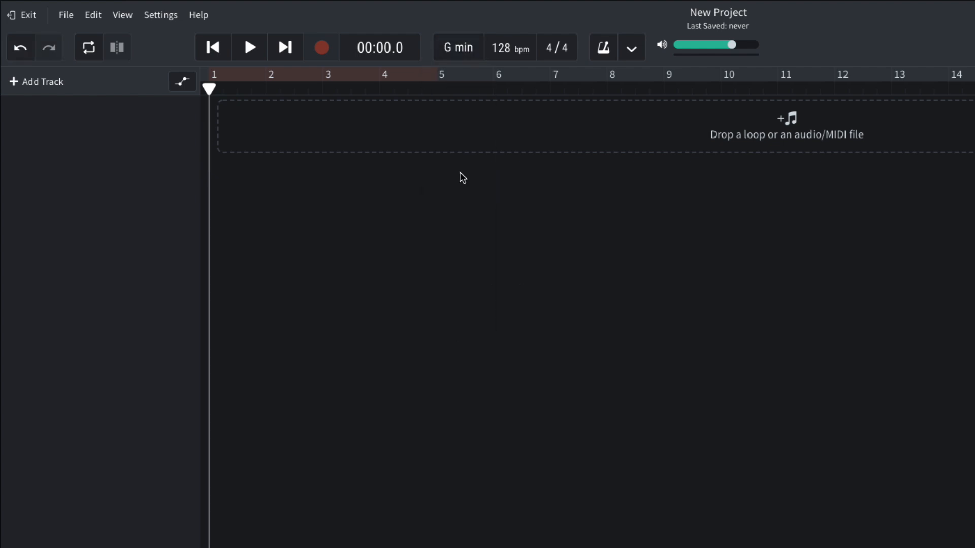
- Add a virtual instrument track and load the Vintage Hip Hop Kit drum pads on it
click(23, 87)
click(434, 324)
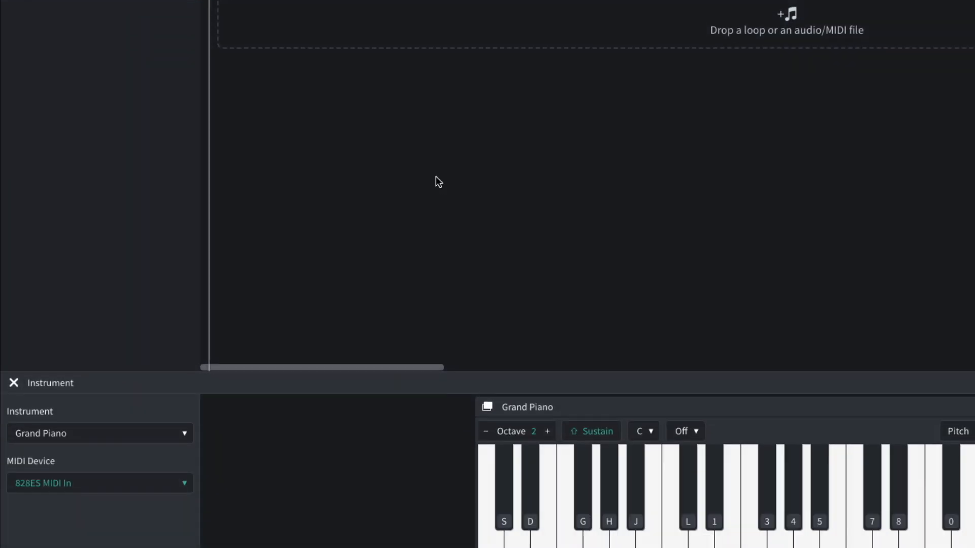
click(130, 379)
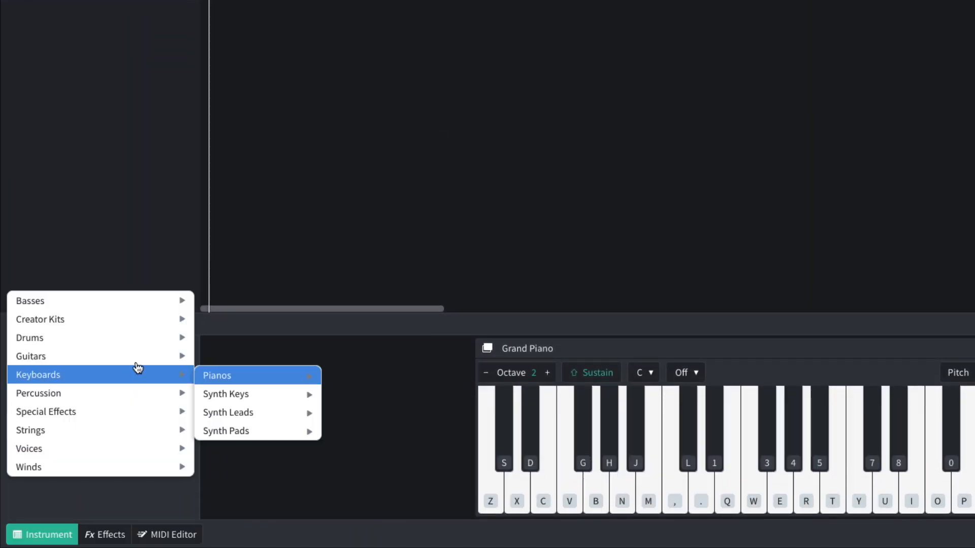
mouse_move(154, 337)
mouse_move(253, 358)
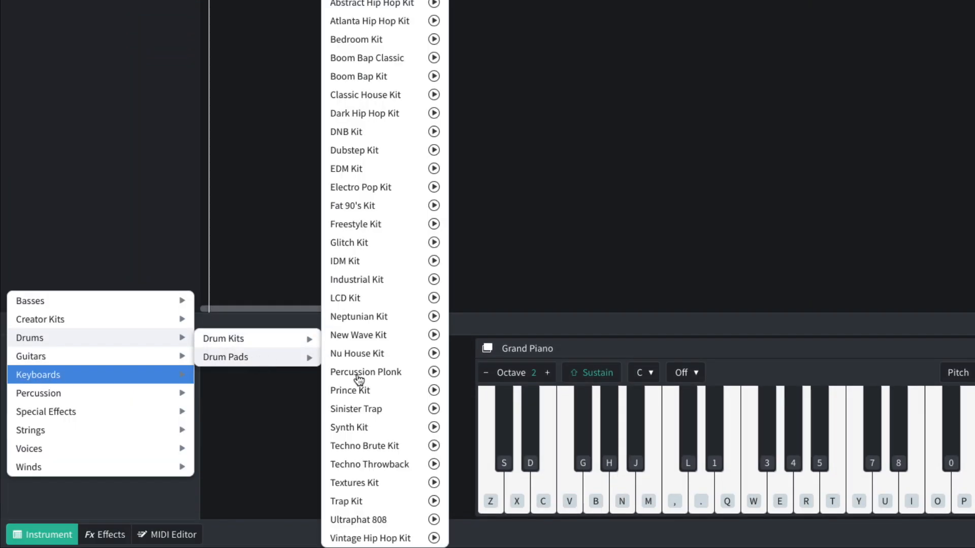
click(356, 537)
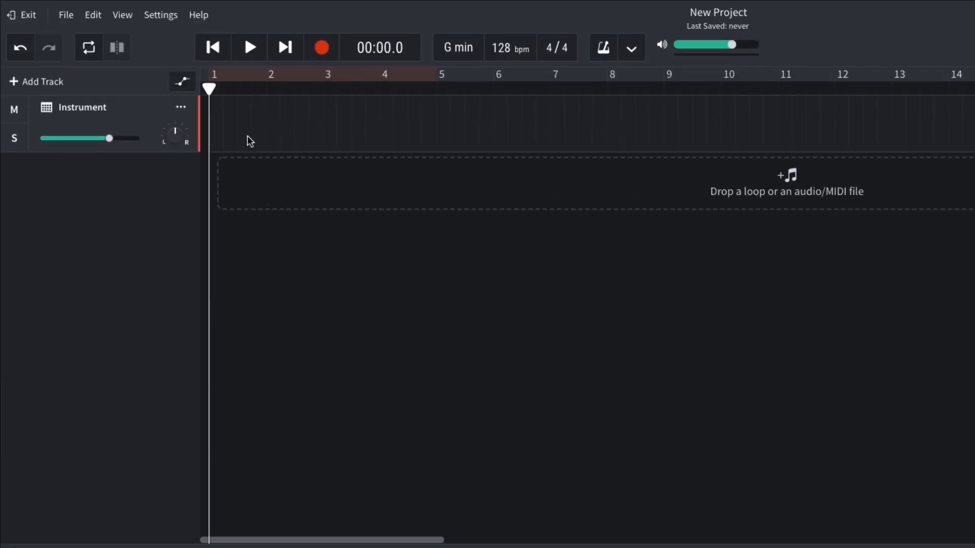
- Create a region at bar 1 of the drum track, shorten it to two bars, and open it for MIDI editing
right_click(248, 136)
click(271, 173)
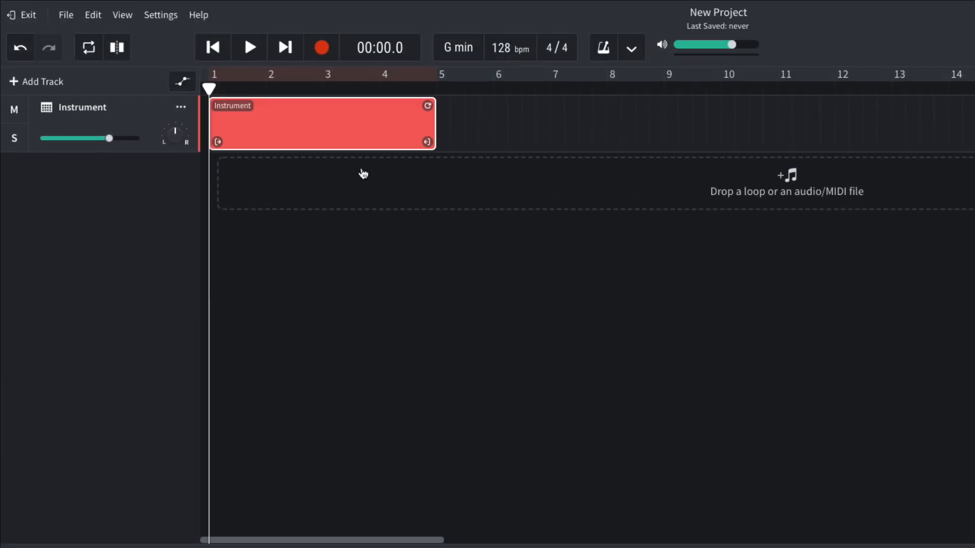
drag(420, 141, 305, 141)
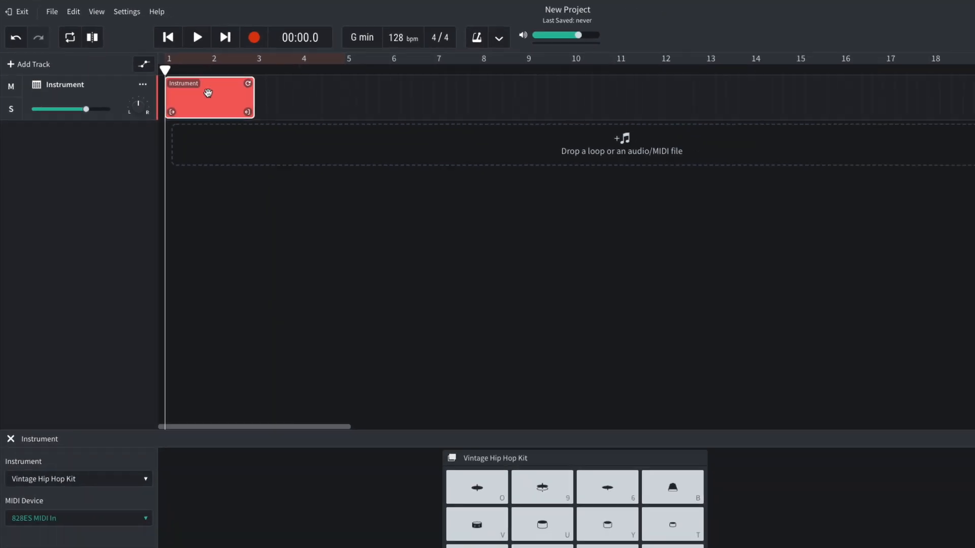
double_click(208, 93)
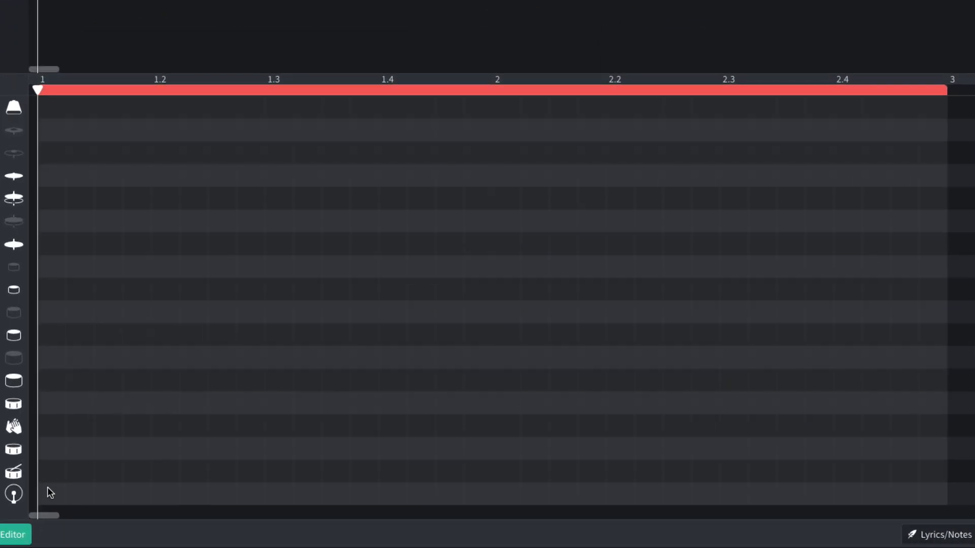
- Place three kick hits spaced three sixteenths apart from the start of bar 1, with closed hi-hats on the same positions
click(156, 507)
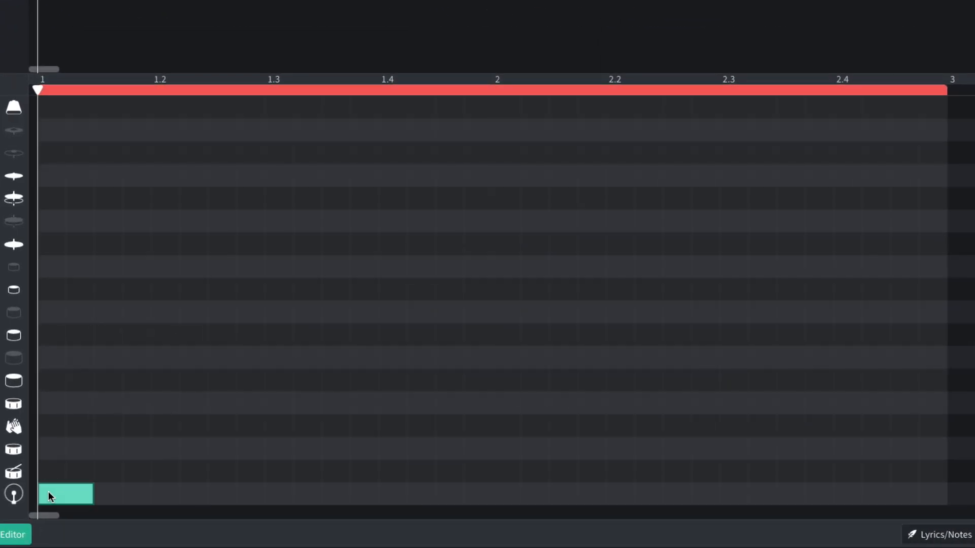
click(135, 495)
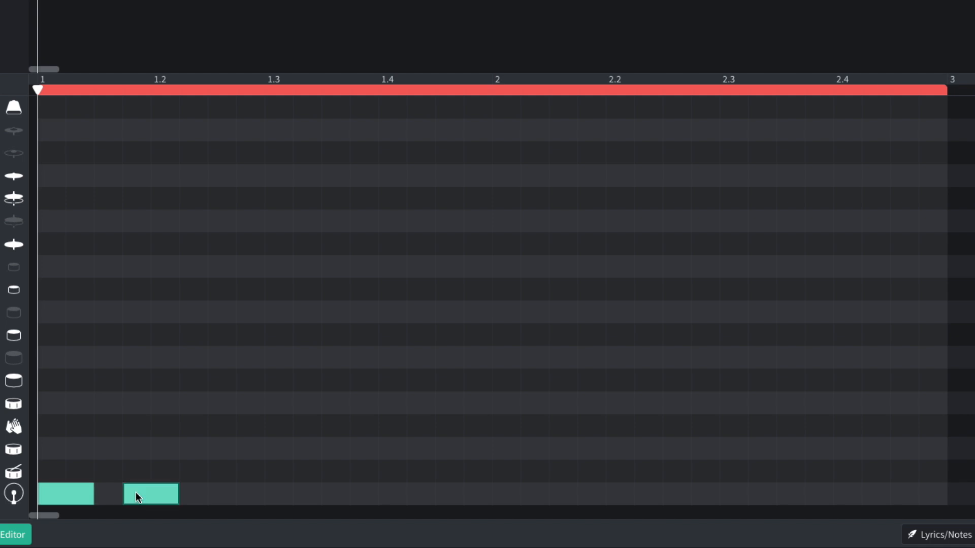
click(222, 494)
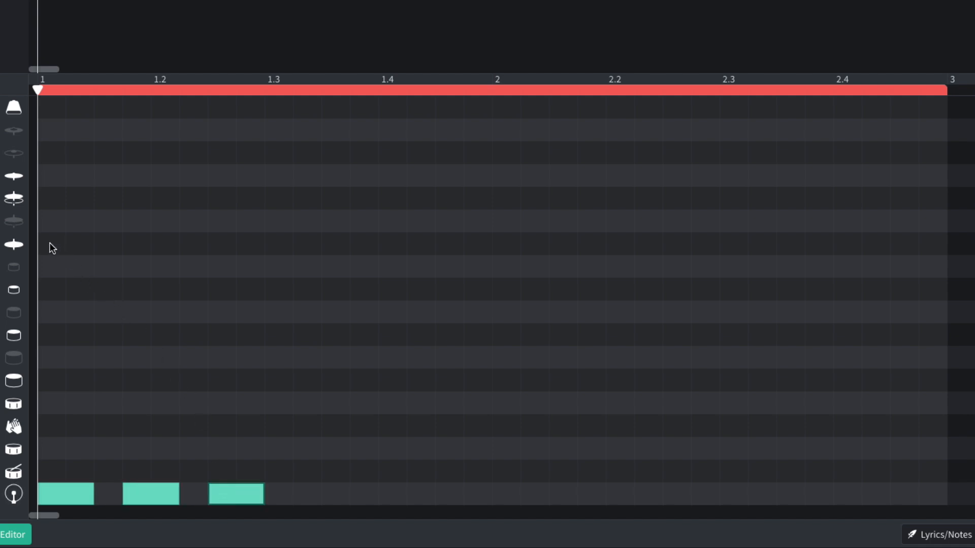
click(71, 245)
click(135, 245)
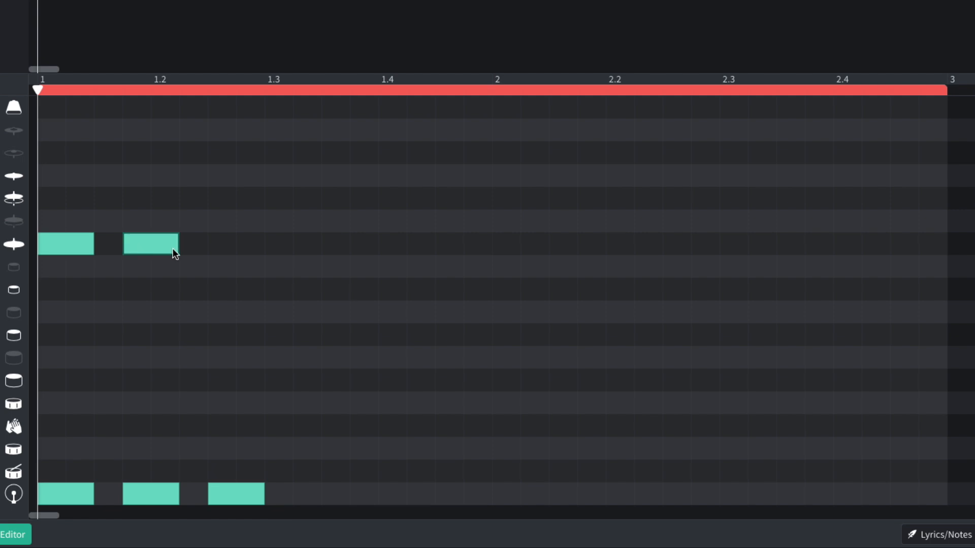
click(227, 243)
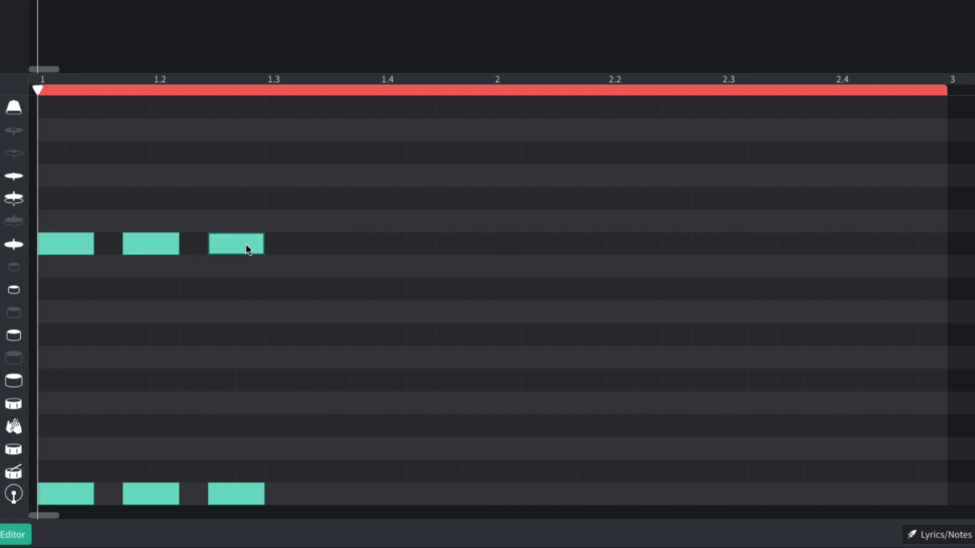
- Add an open hi-hat an eighth before beat 1.4, layer a snare and a clap on beat 1.4, and play the pattern
click(328, 199)
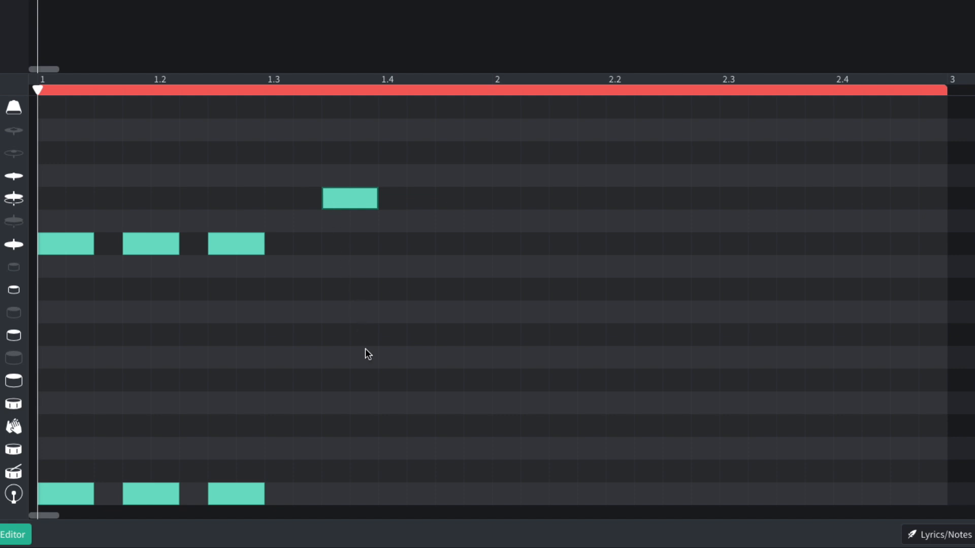
click(395, 472)
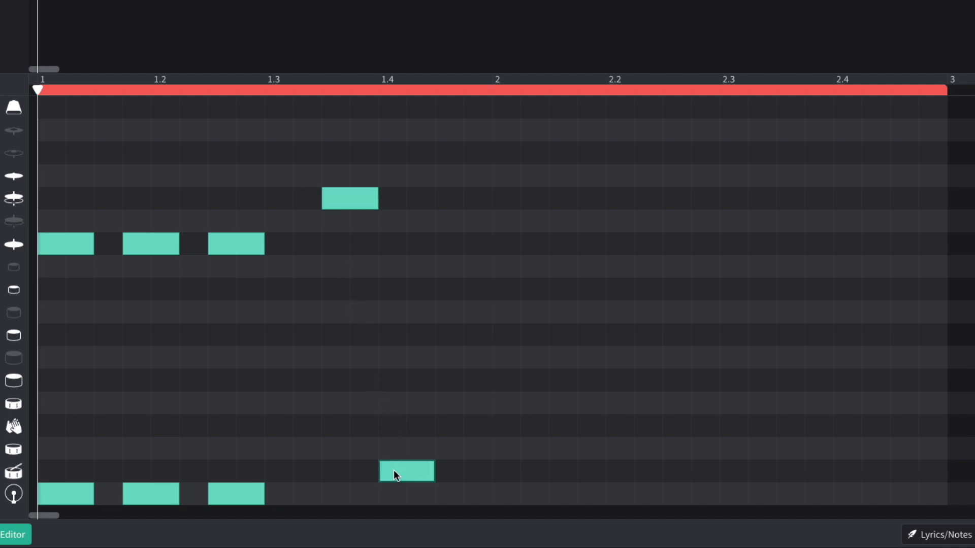
click(390, 424)
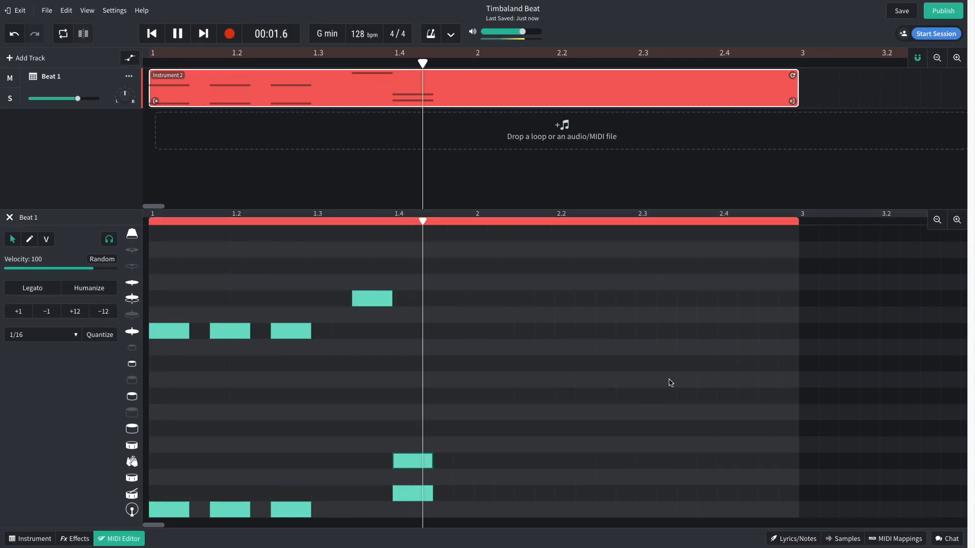
key(space)
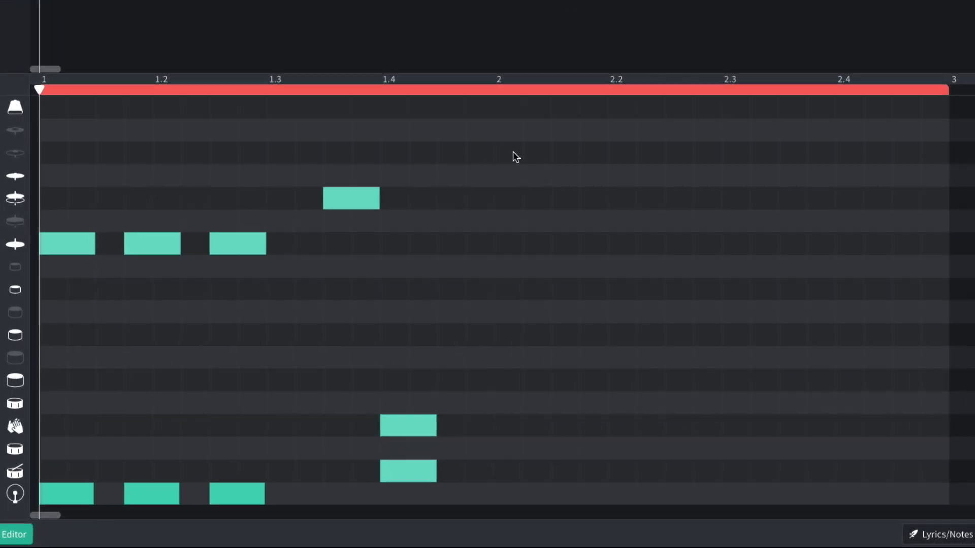
- Copy the bar 1 pattern to bar 2, add kicks an eighth before and after 2.4 and a final closed hi-hat, and play it back
drag(513, 151, 506, 509)
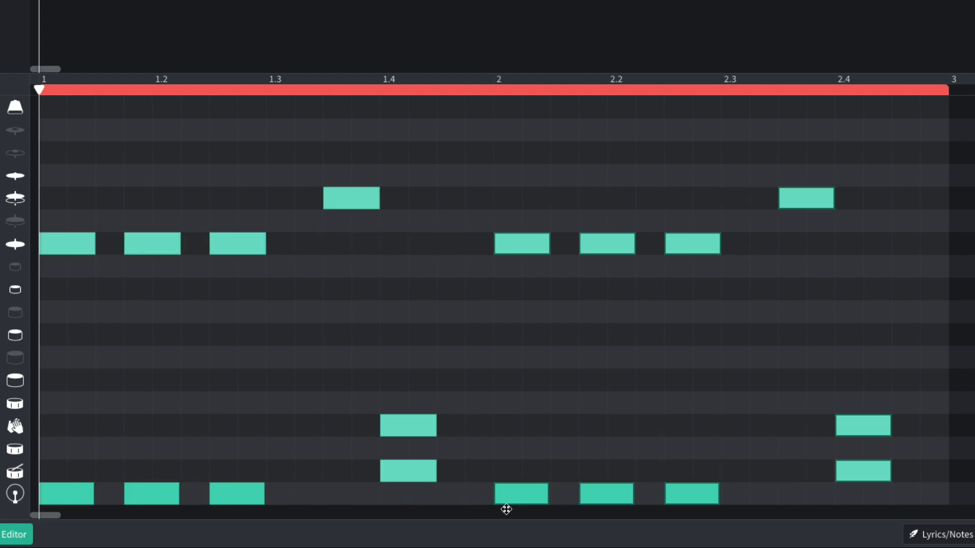
click(790, 498)
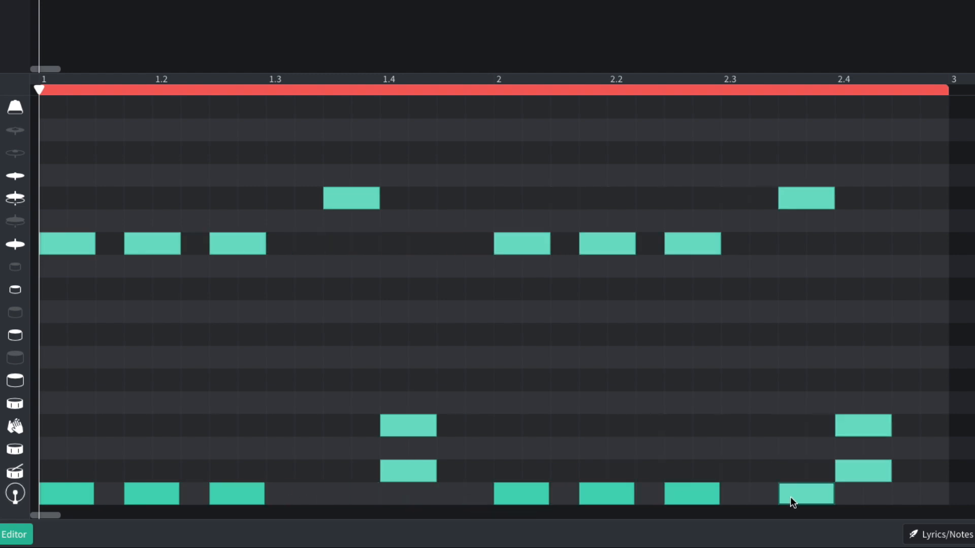
click(900, 495)
click(909, 246)
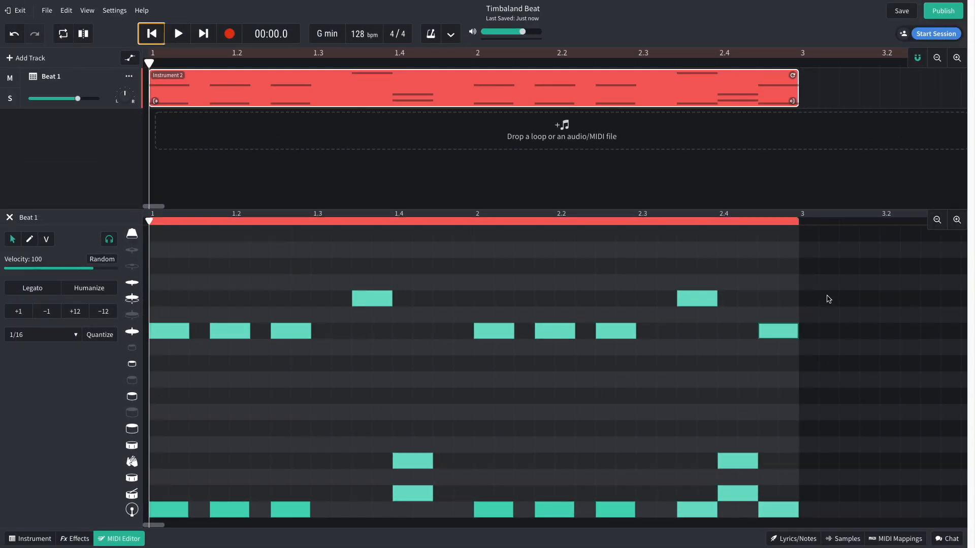
key(space)
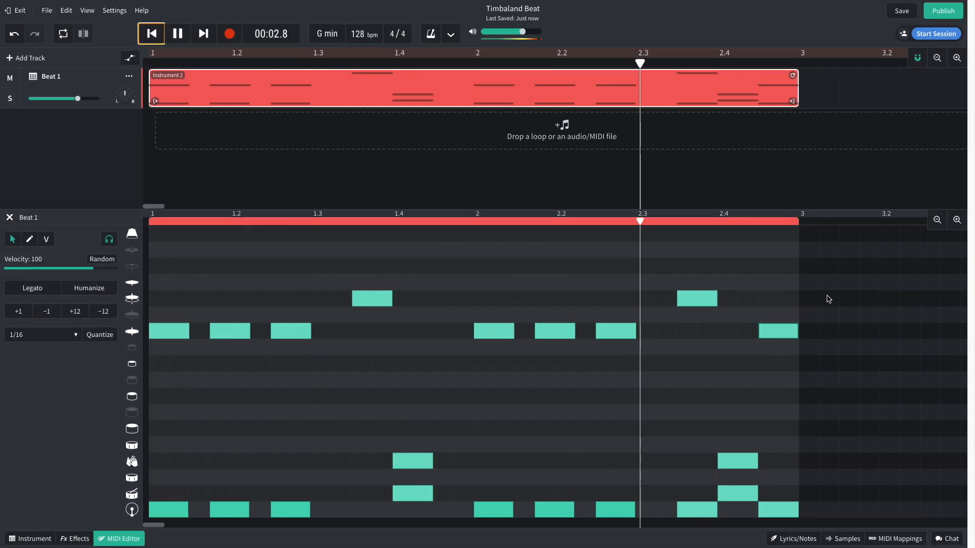
key(space)
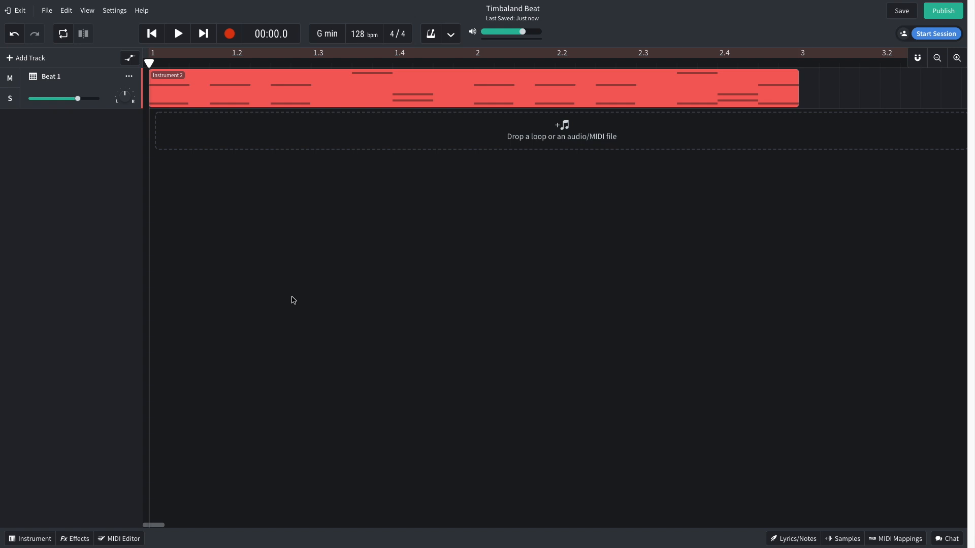
- Duplicate the Beat 1 track and change the copy's instrument to the Neptunian Kit drum pads
right_click(91, 79)
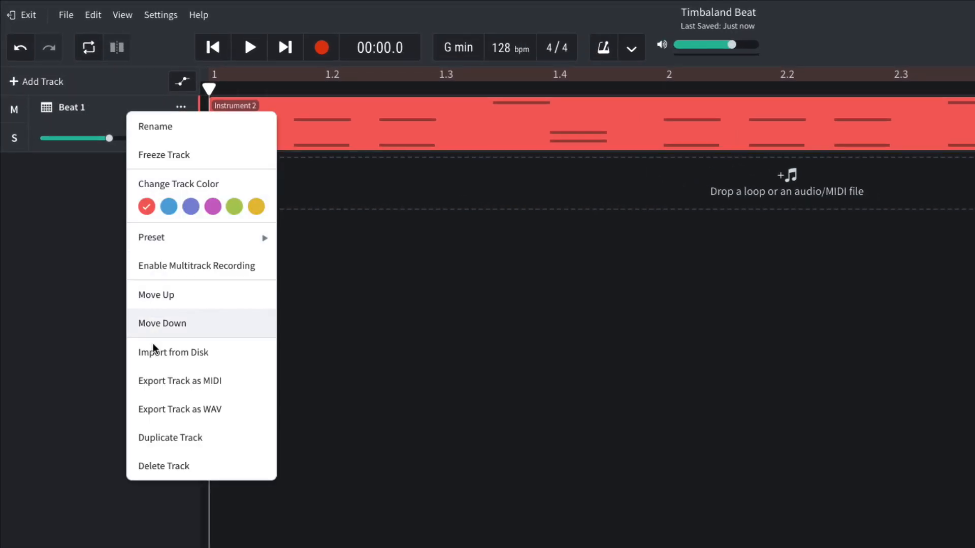
click(159, 445)
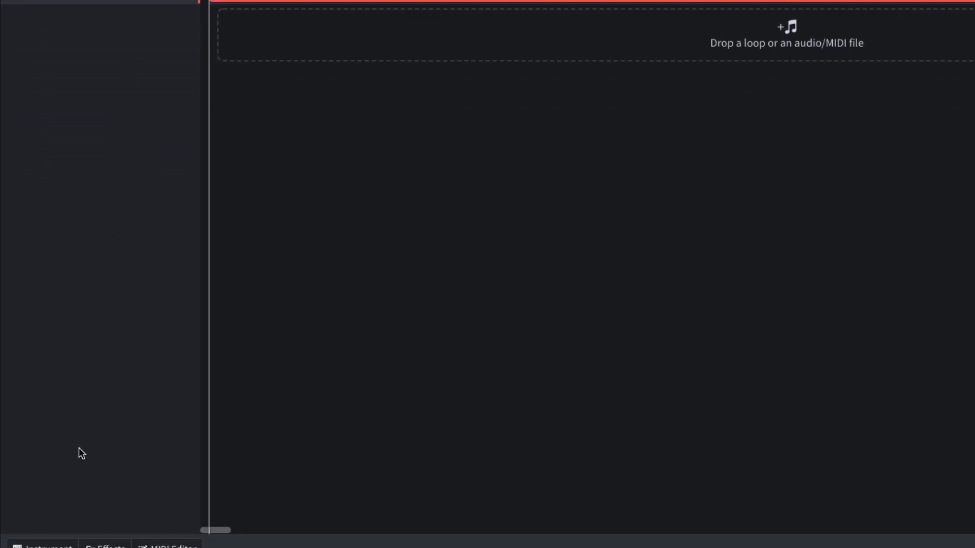
click(43, 535)
click(44, 387)
mouse_move(46, 389)
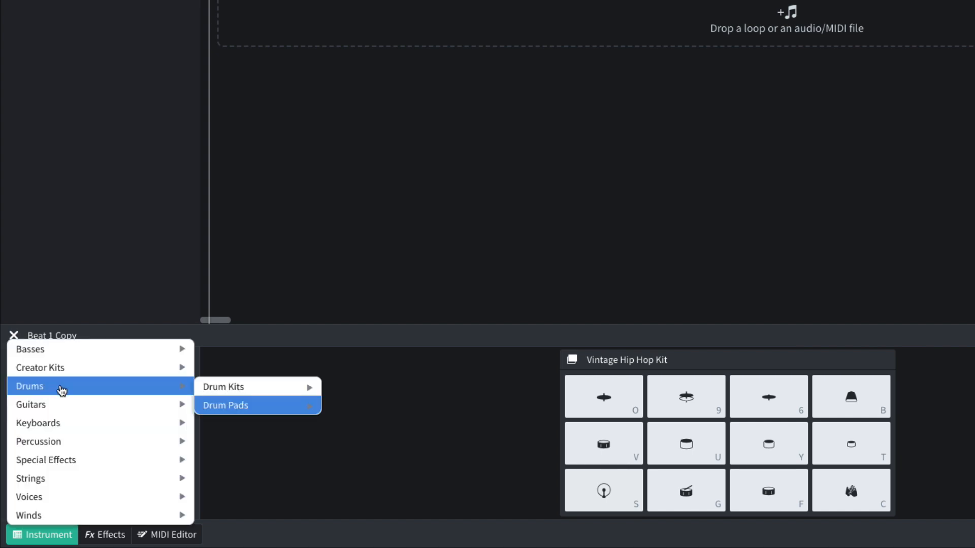
mouse_move(242, 410)
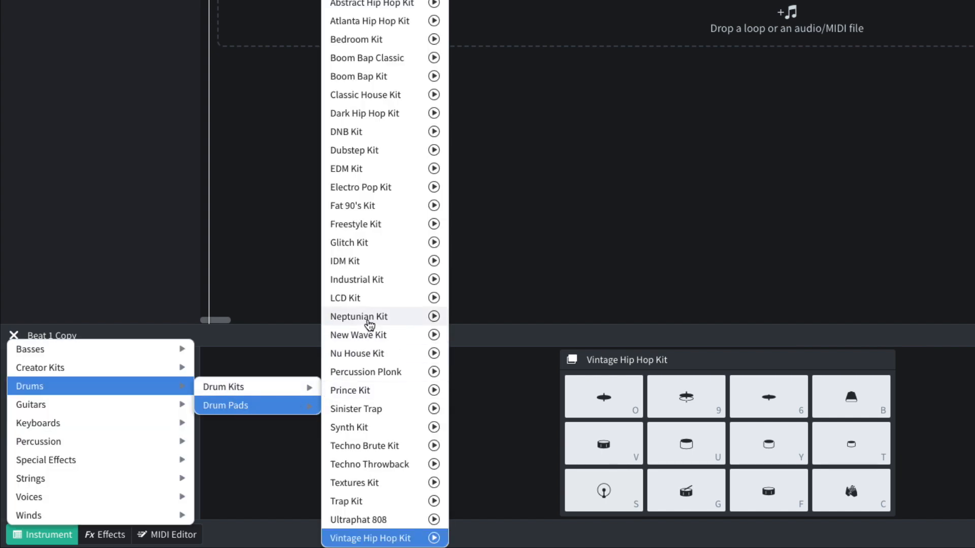
click(363, 318)
key(space)
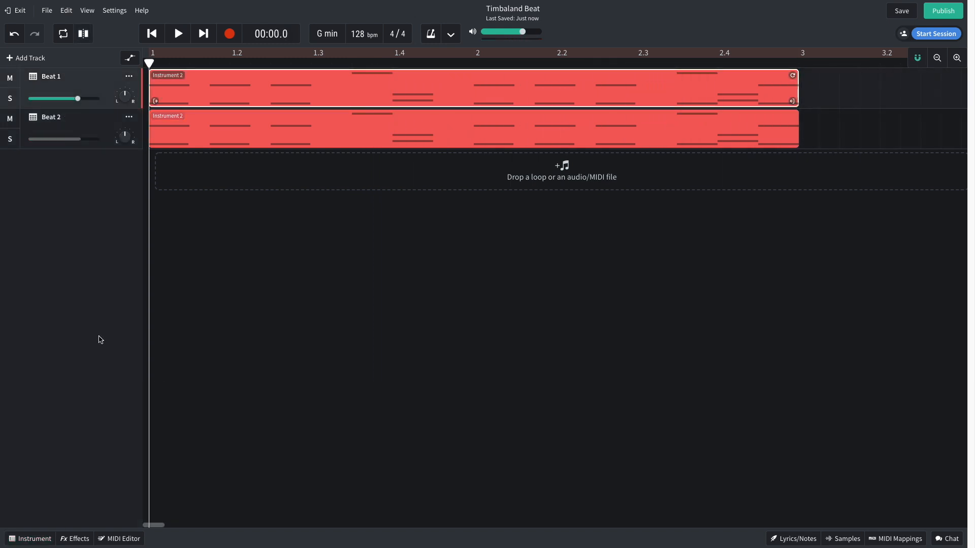
- Lower the Beat 1 track's volume to -3.1 dB, reduce the Beat 2 track's volume further, and play the mix
drag(78, 99, 70, 101)
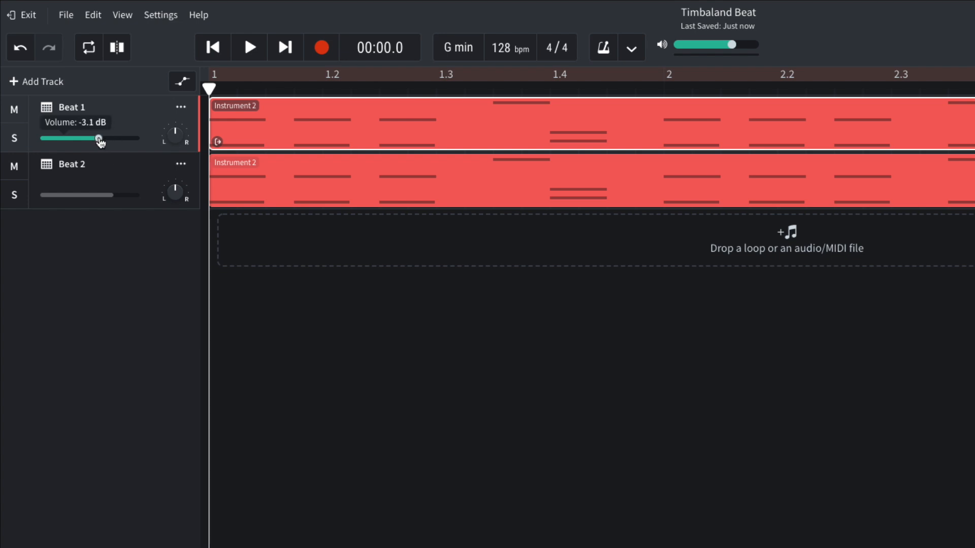
drag(112, 195, 78, 198)
key(space)
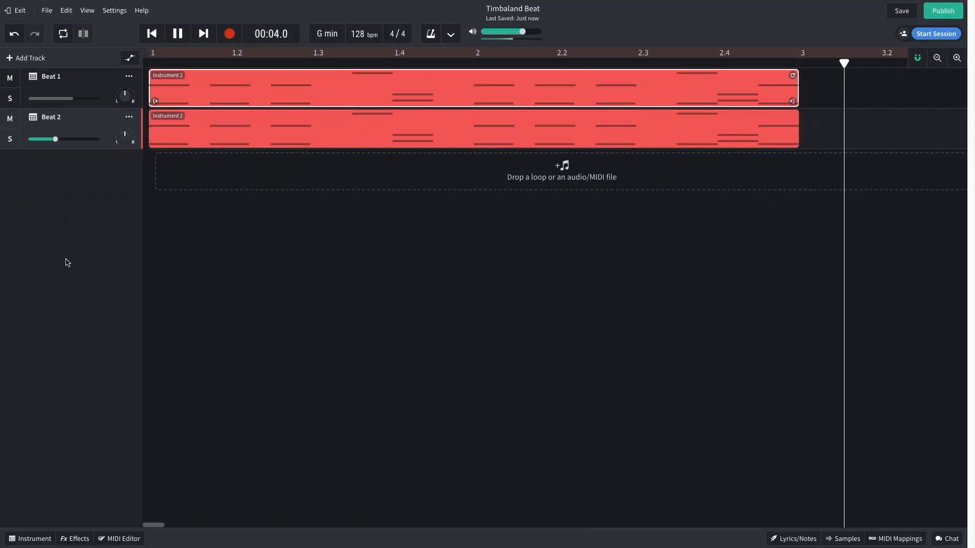
key(space)
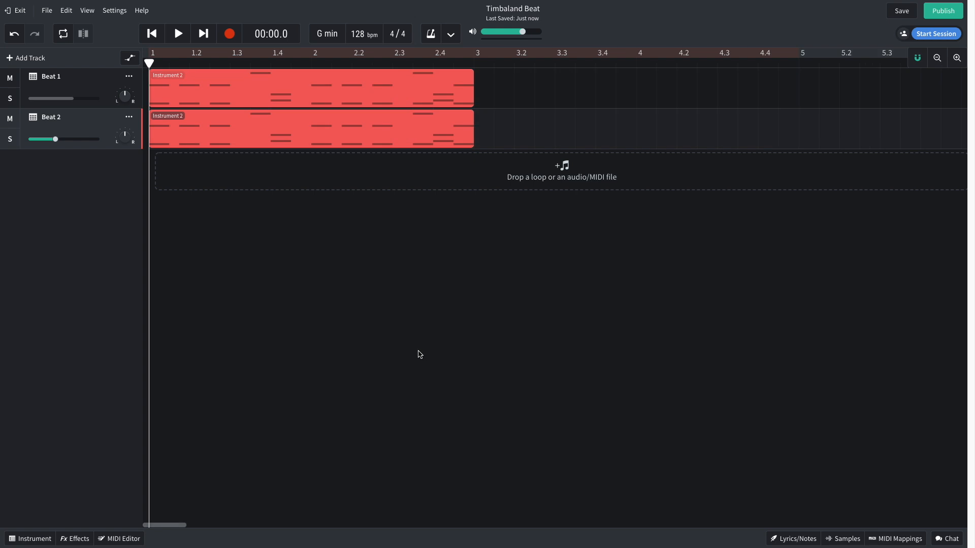
- Loop the Beat 1 and Beat 2 regions out to the start of bar 5
click(460, 78)
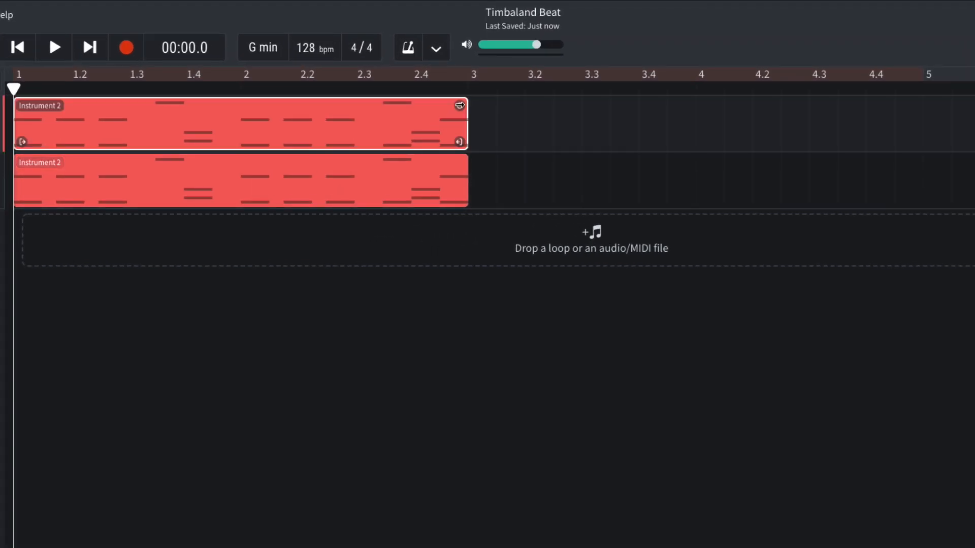
drag(460, 106, 914, 104)
drag(458, 163, 908, 135)
click(685, 431)
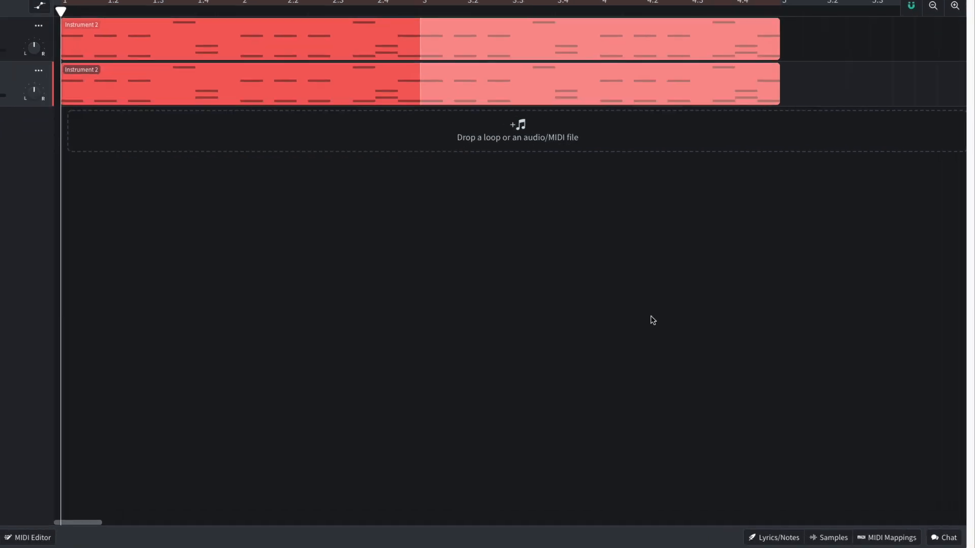
- Search the loop library for "shakers" and place Jon Sterckx Shakers 01 on a new track an eighth before 2.4
click(838, 537)
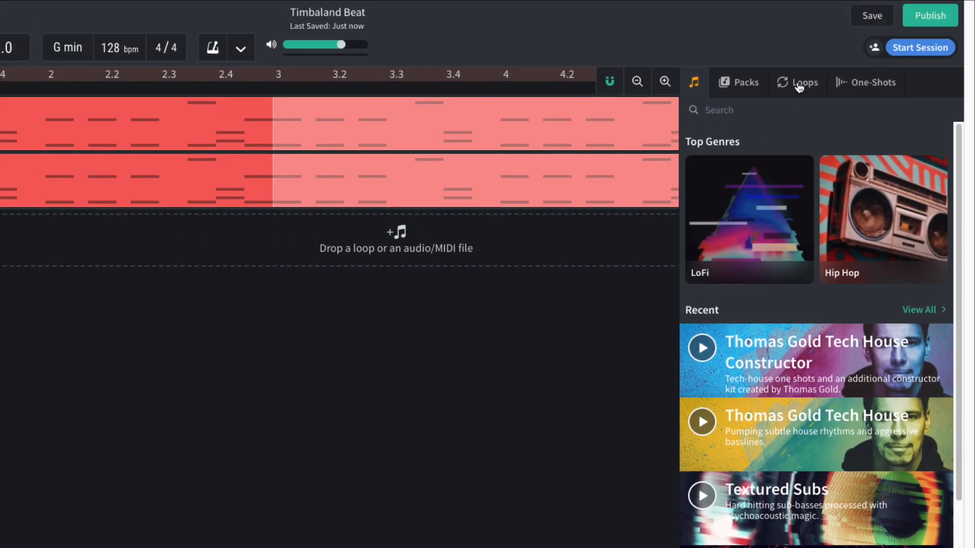
click(798, 56)
text(shakers)
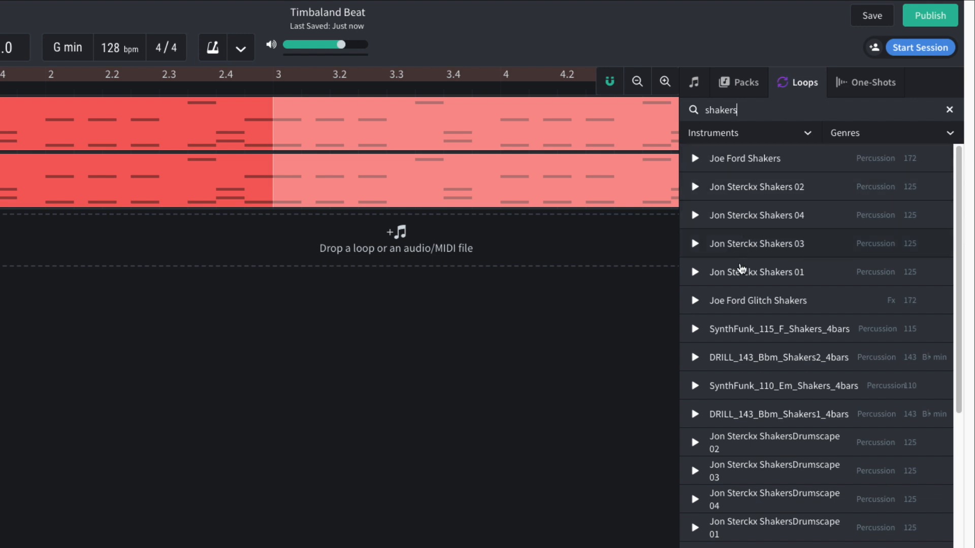
drag(740, 275, 200, 245)
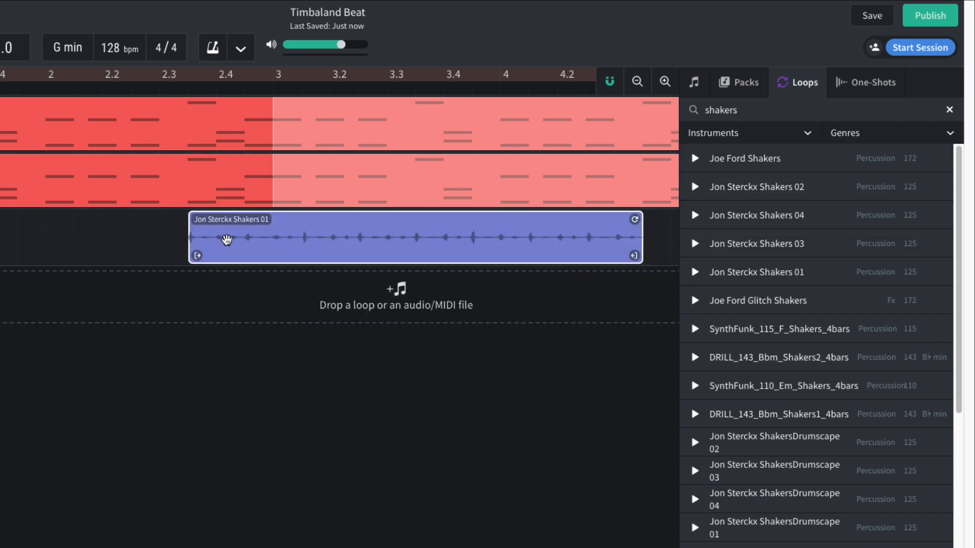
drag(227, 240, 225, 240)
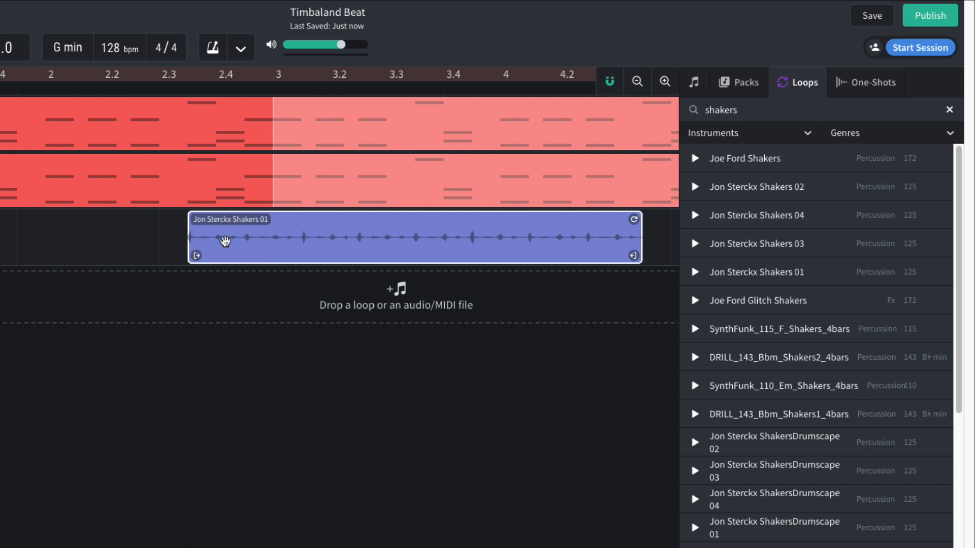
- Split the shaker region at 2.4, delete the part after the split, and play the beat from the start
click(216, 87)
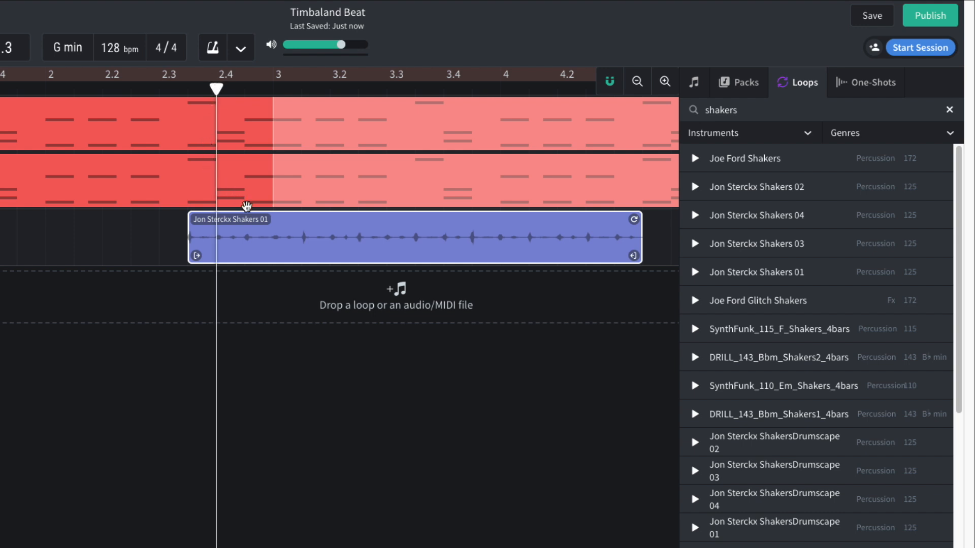
key(ctrl+e)
key(Delete)
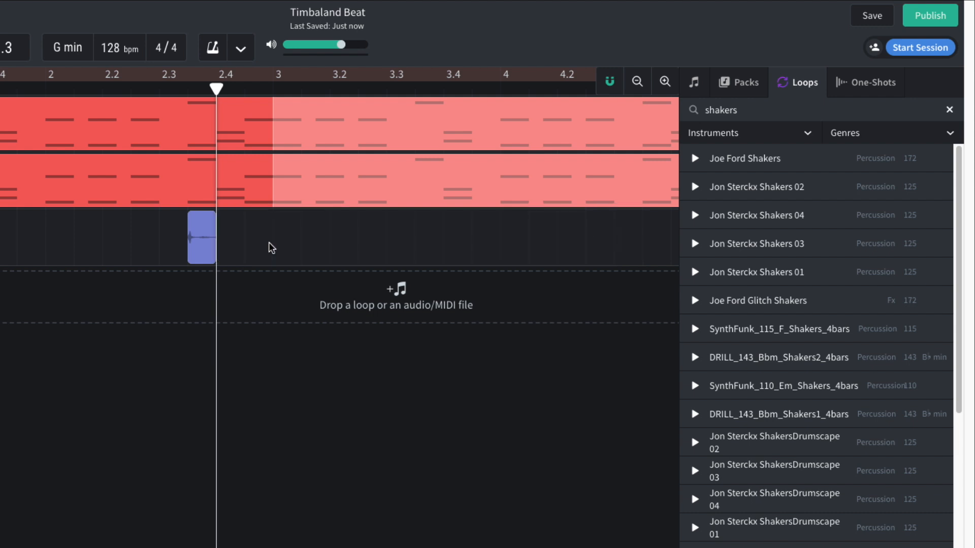
click(124, 68)
key(space)
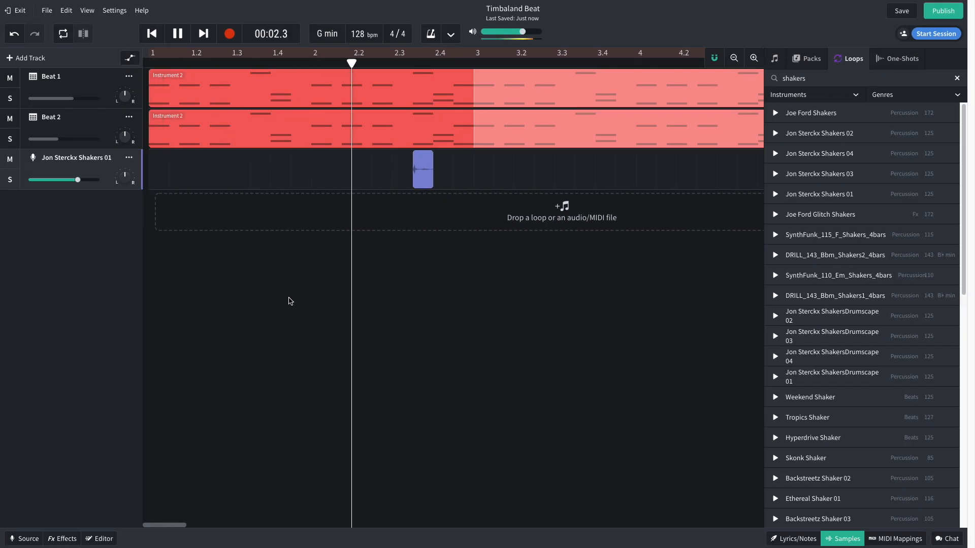
key(space)
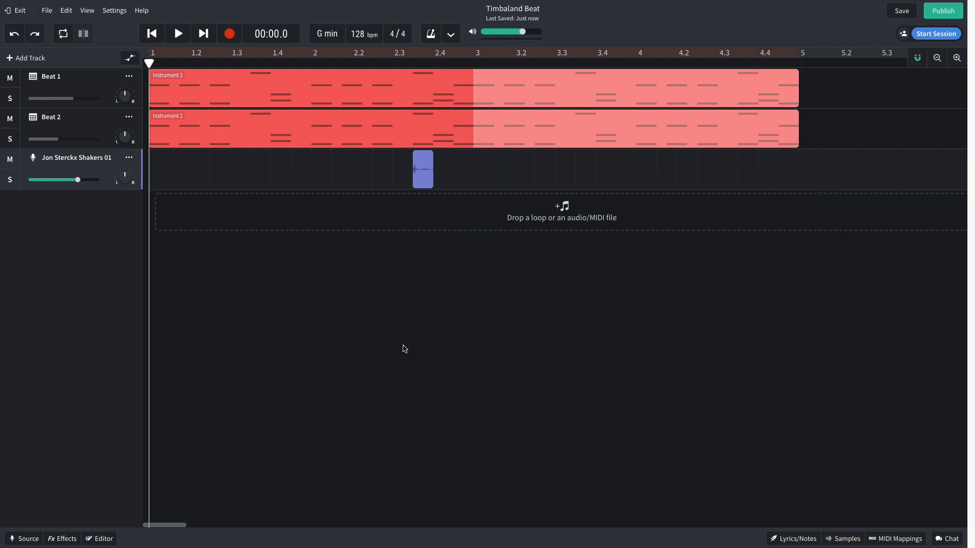
- Copy the short shaker hit to 4.3 and again an eighth after it, and play the beat back
drag(421, 172, 728, 181)
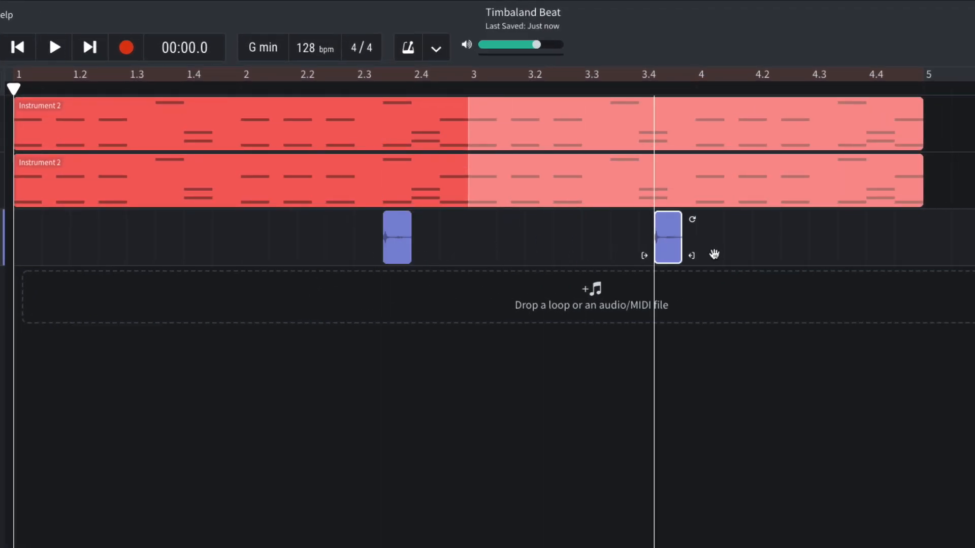
drag(825, 254, 852, 243)
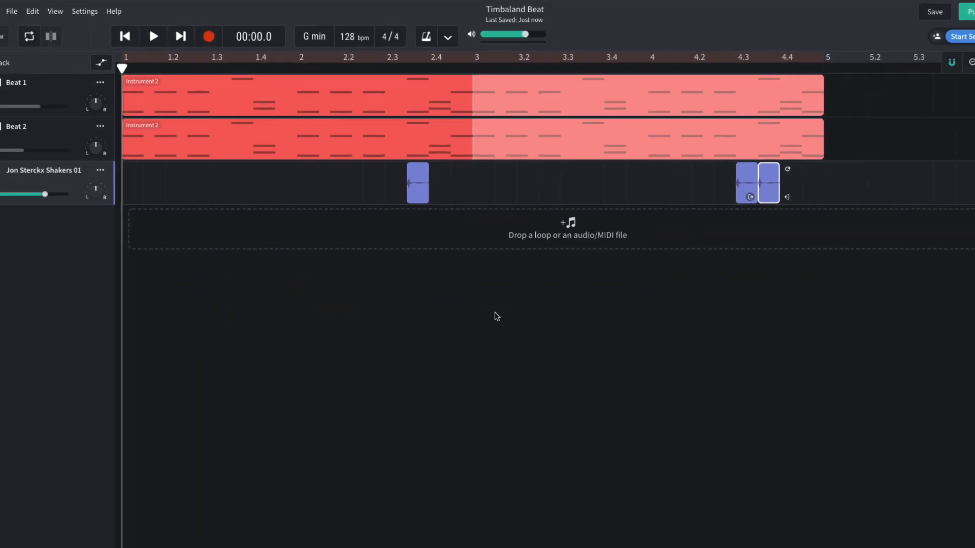
key(space)
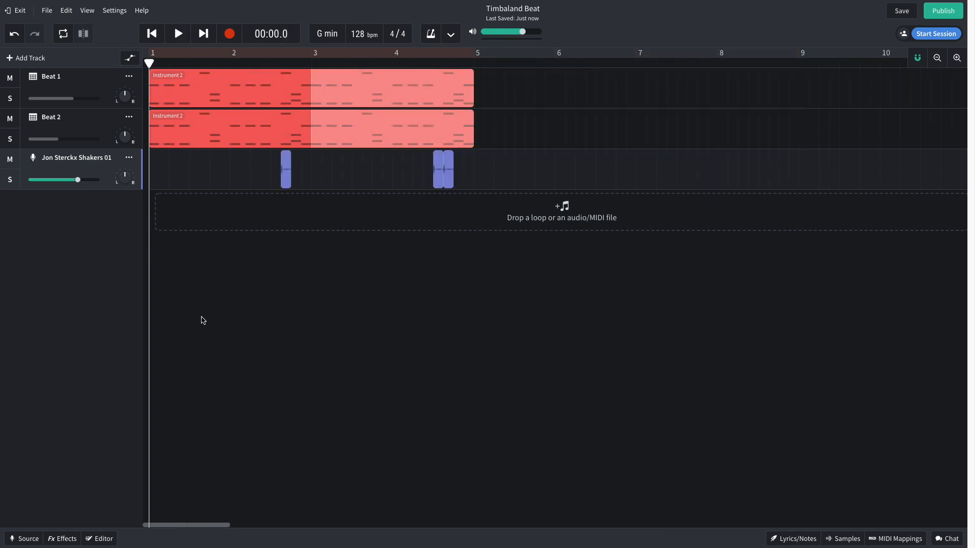
- Lower the shakers track's volume to about -4.6 dB and play the mix
drag(78, 180, 73, 180)
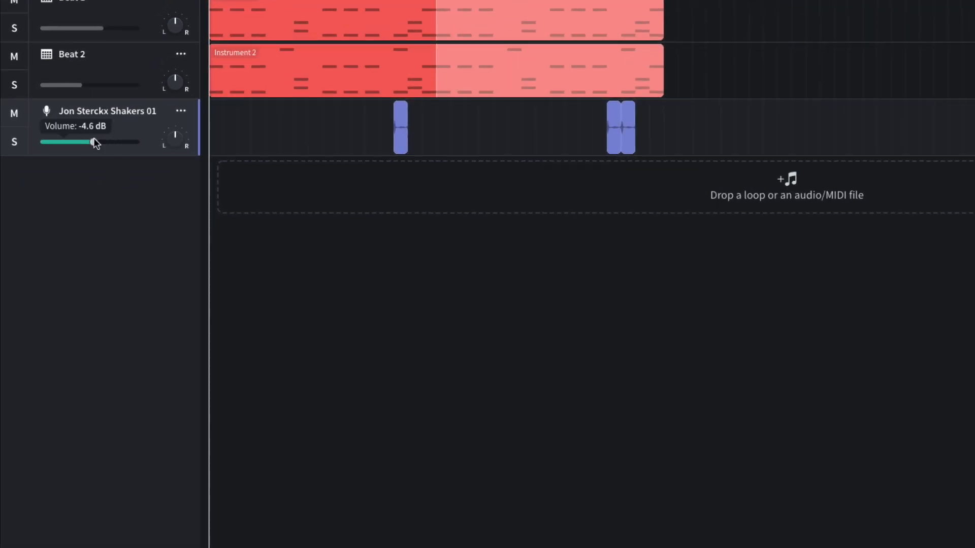
drag(93, 138, 96, 141)
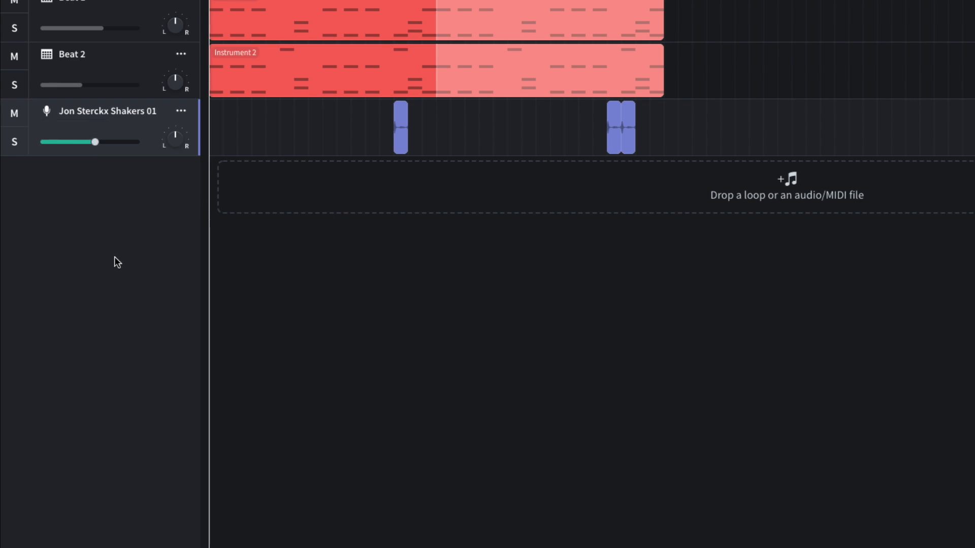
key(space)
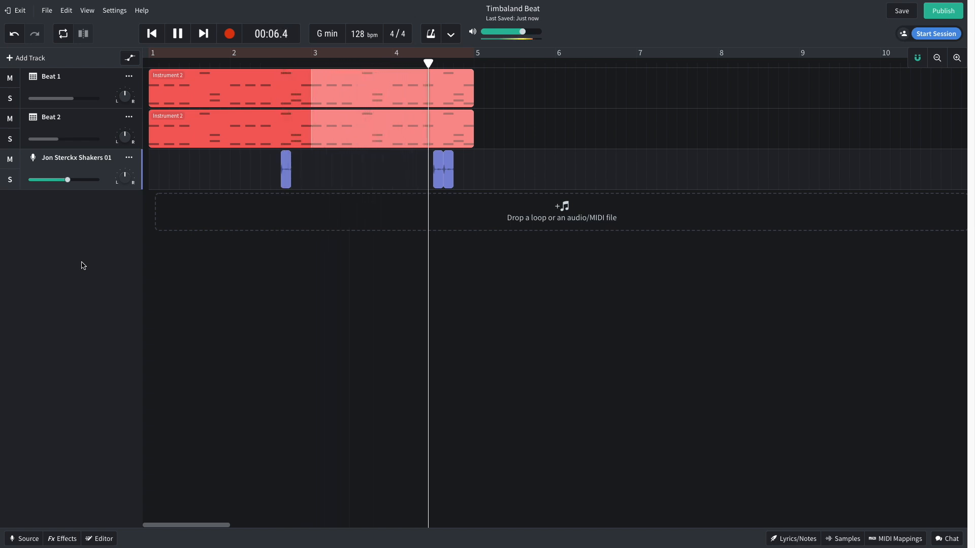
key(space)
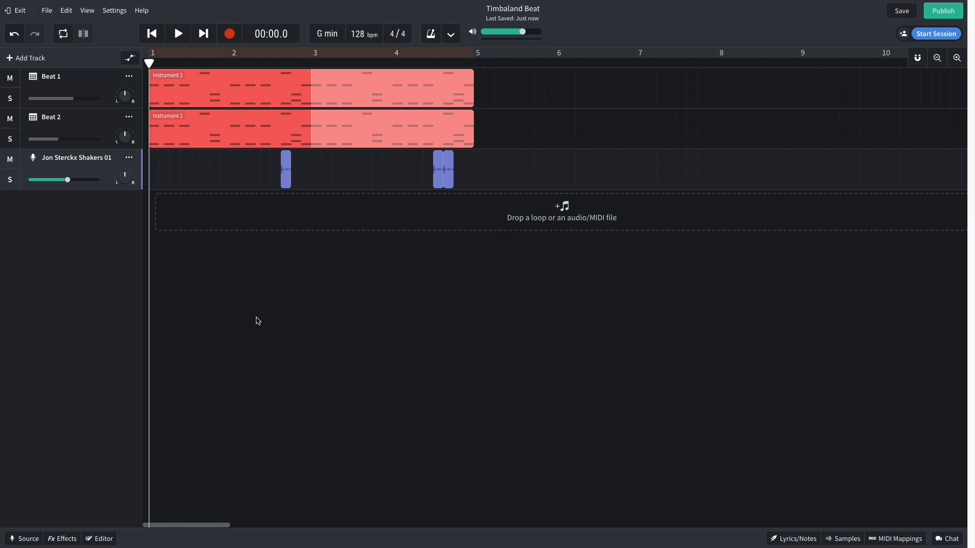
- Add a virtual instrument track using the LoFi Piano sound and play back its keys part with the beat
click(31, 58)
click(300, 250)
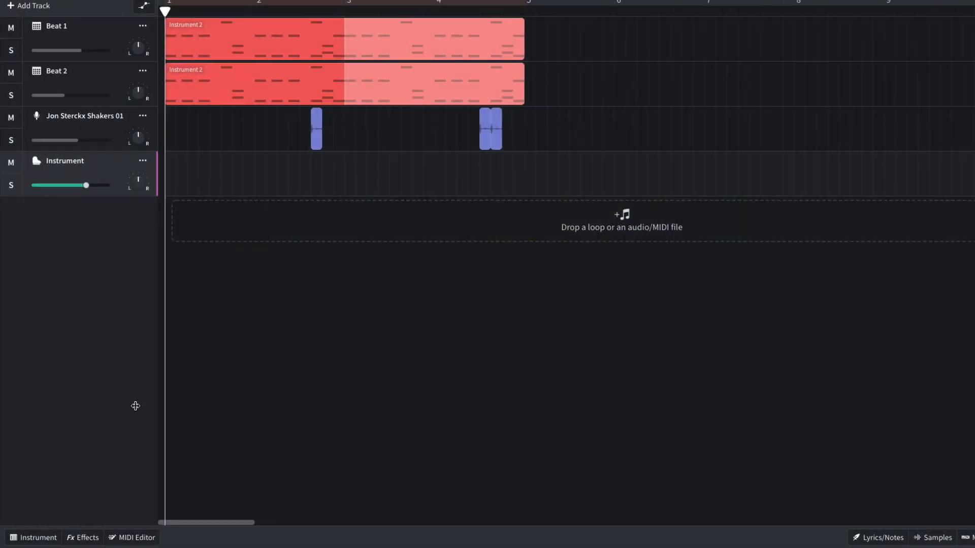
click(35, 539)
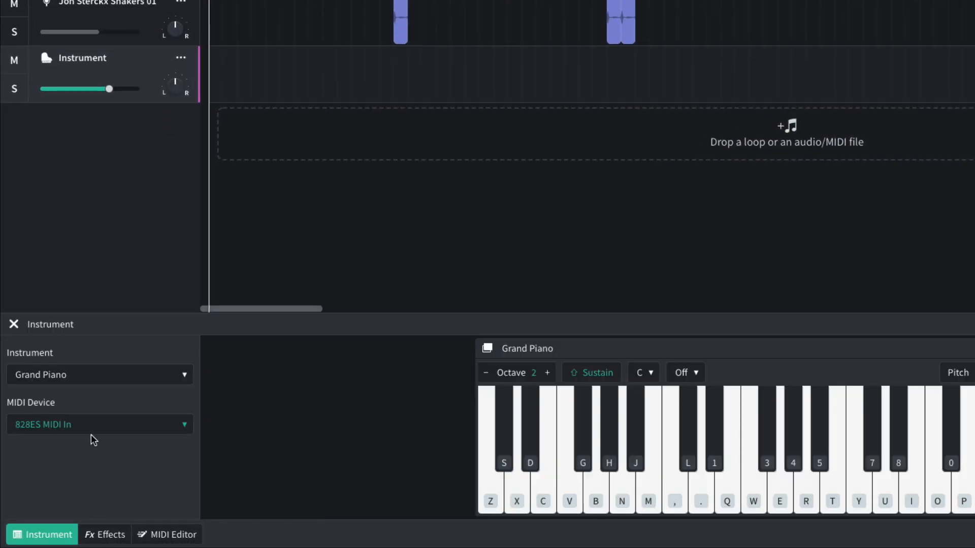
click(105, 376)
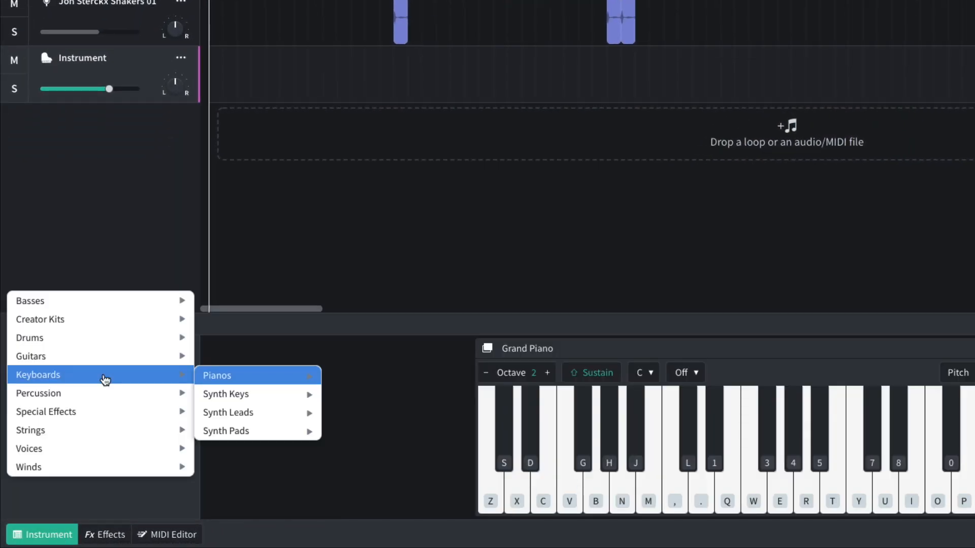
mouse_move(244, 376)
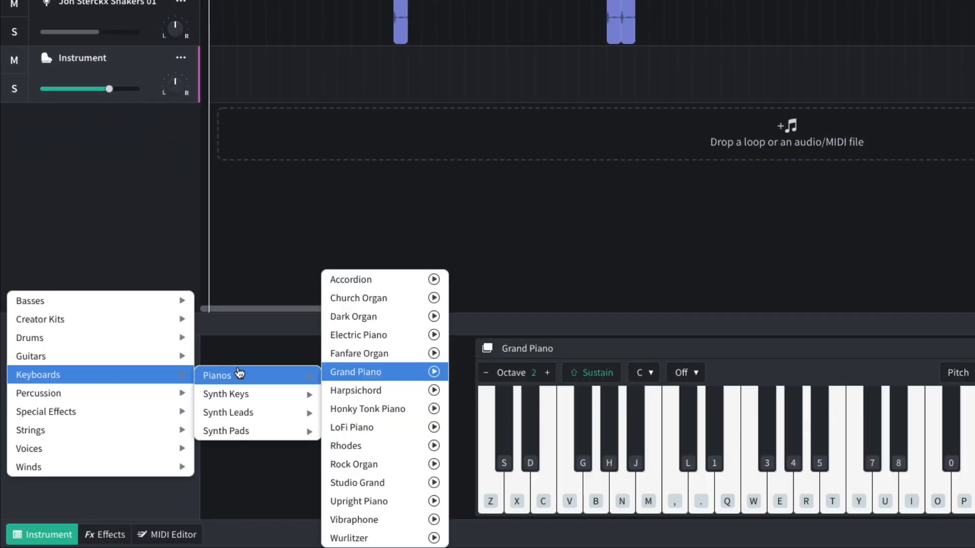
click(370, 428)
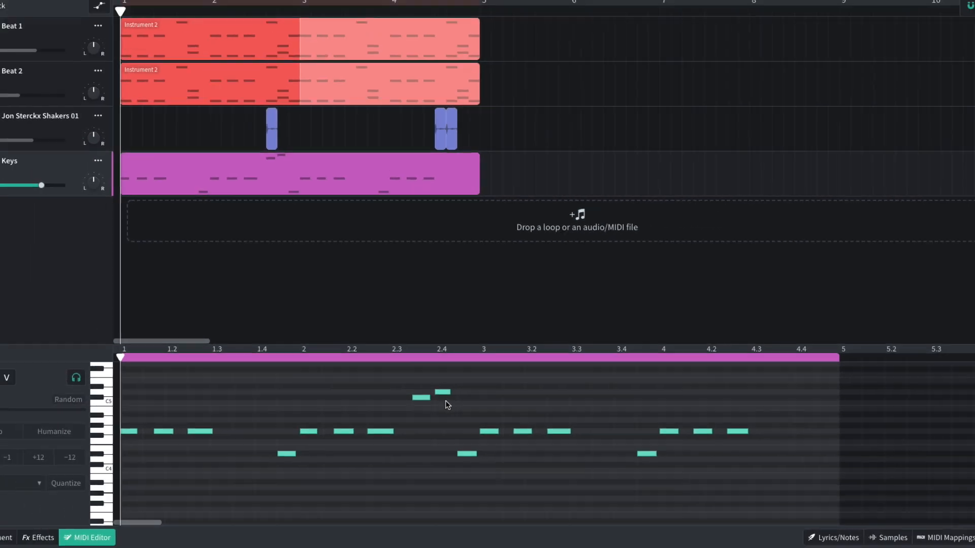
key(space)
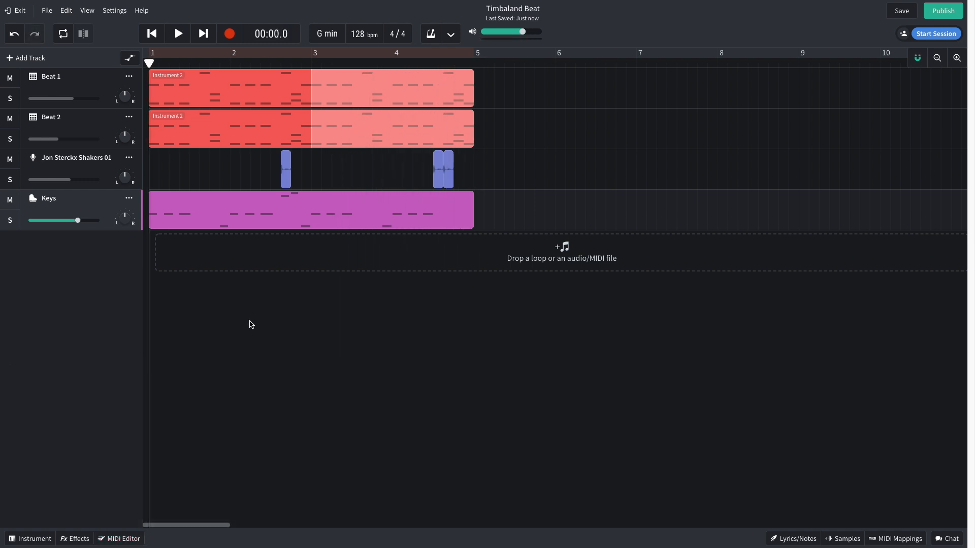
- Add a Spring Reverb effect to the Keys track and raise its intensity to about 3.4
click(74, 539)
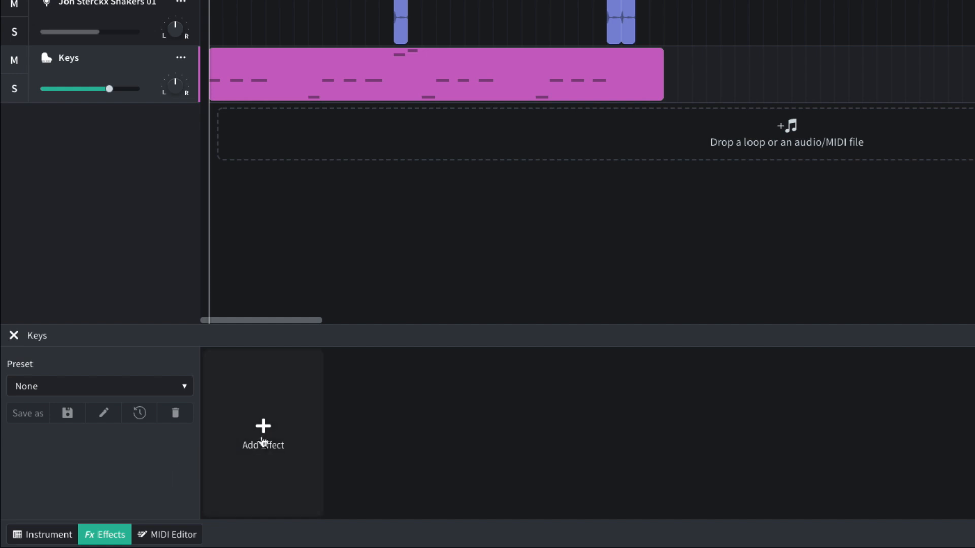
click(263, 440)
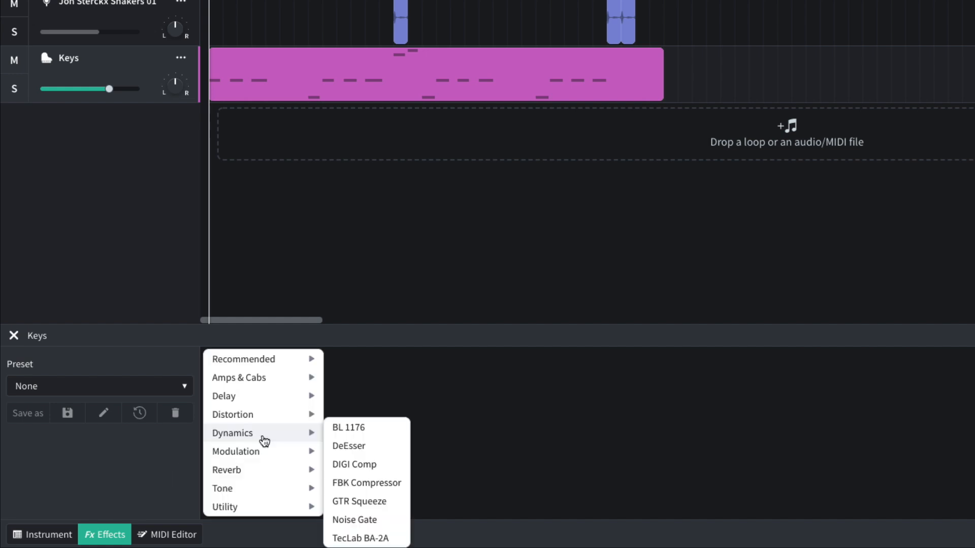
mouse_move(253, 478)
click(361, 490)
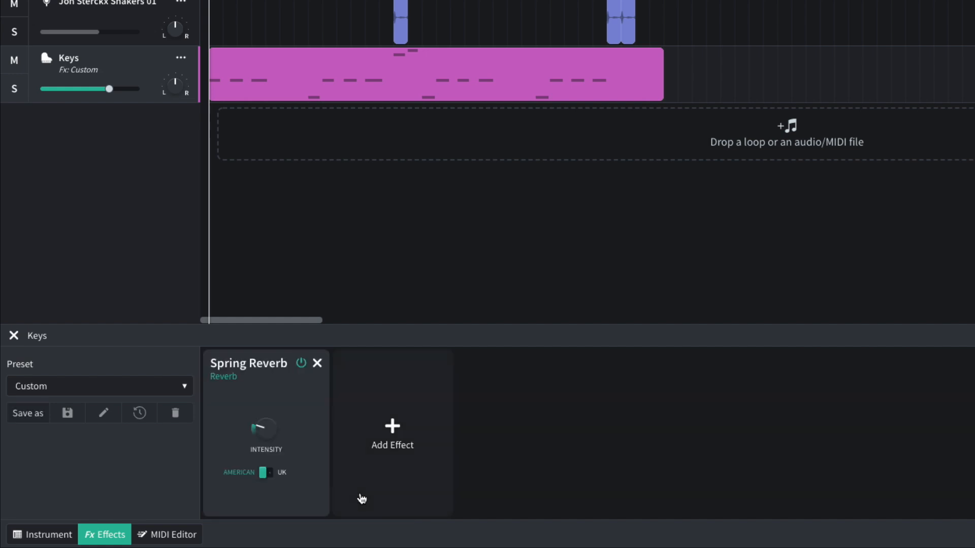
mouse_move(262, 437)
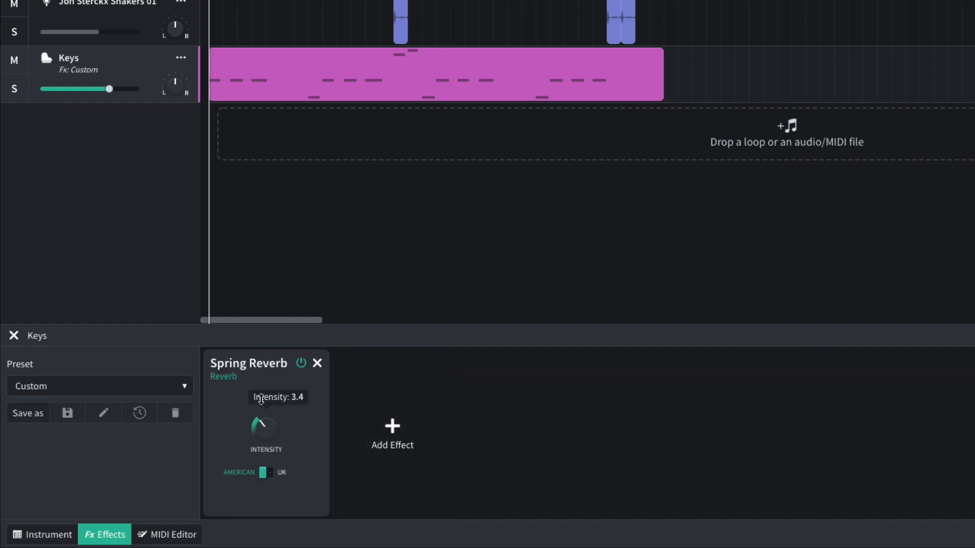
drag(260, 396, 260, 394)
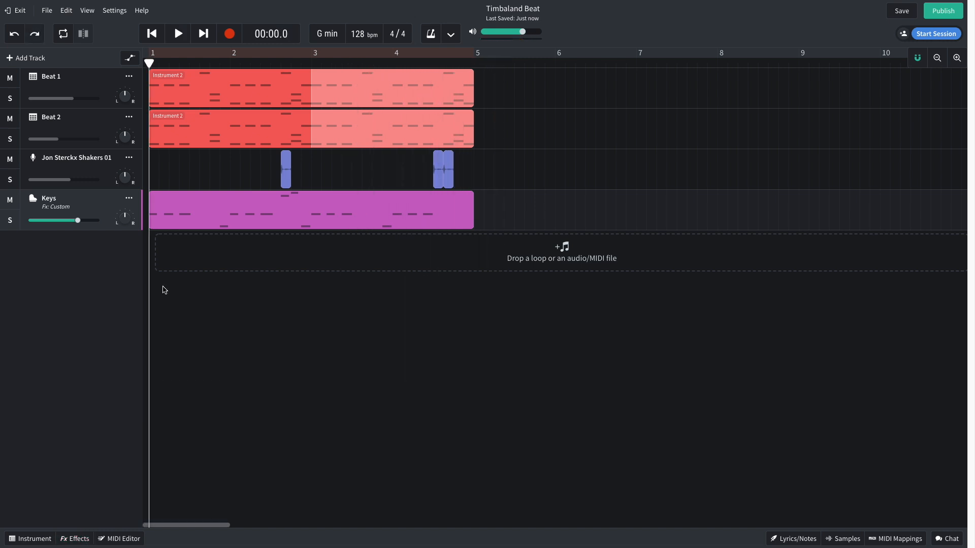
- Duplicate the Keys track and change the copy's instrument to the Tropical House Bass synth bass
right_click(102, 202)
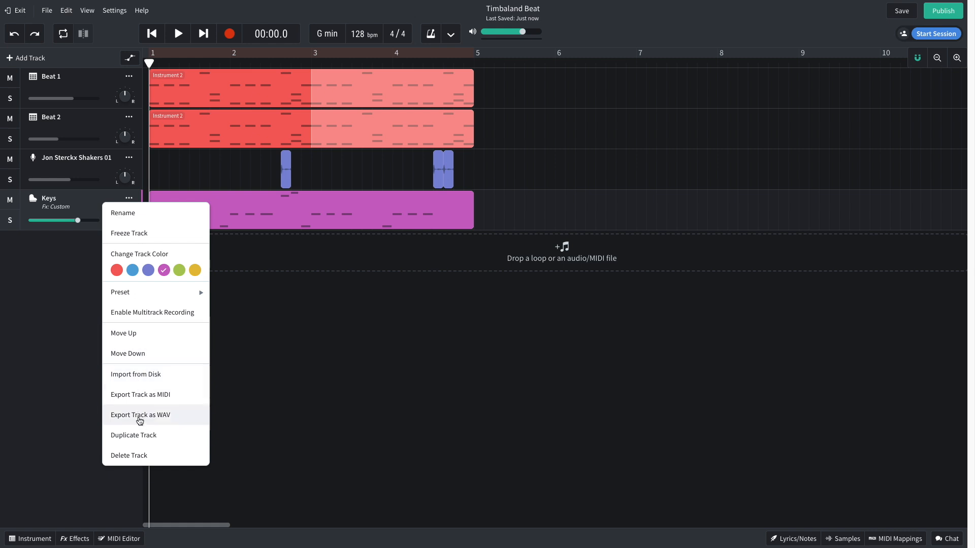
click(142, 434)
click(96, 250)
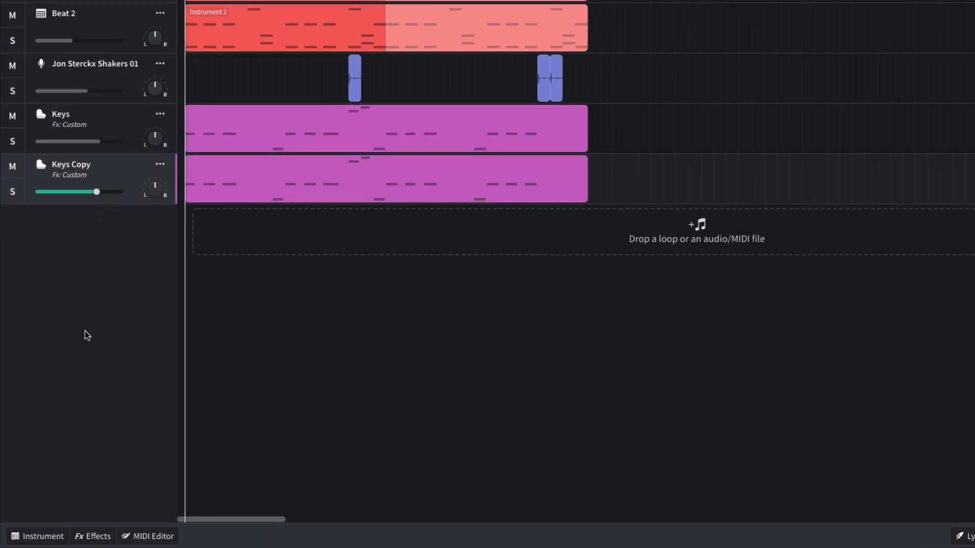
click(28, 539)
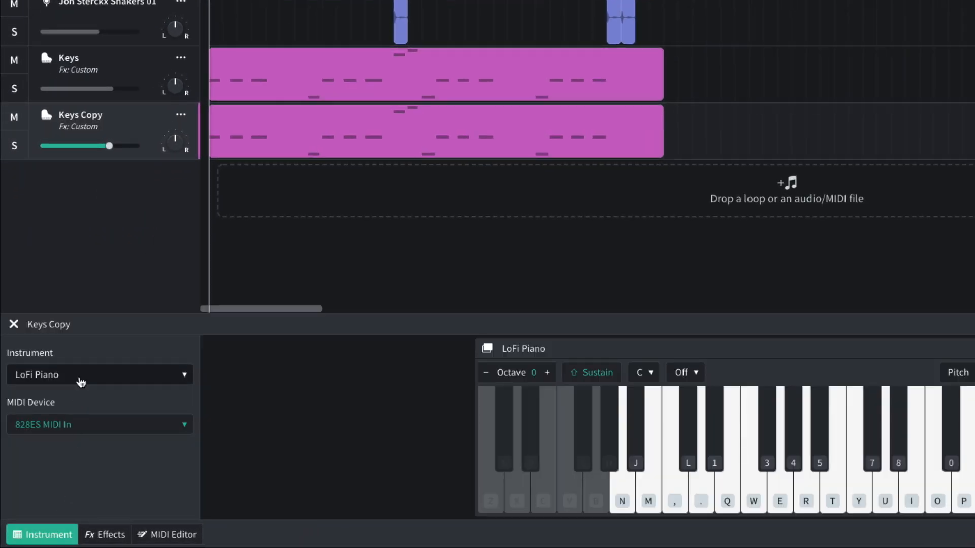
click(80, 381)
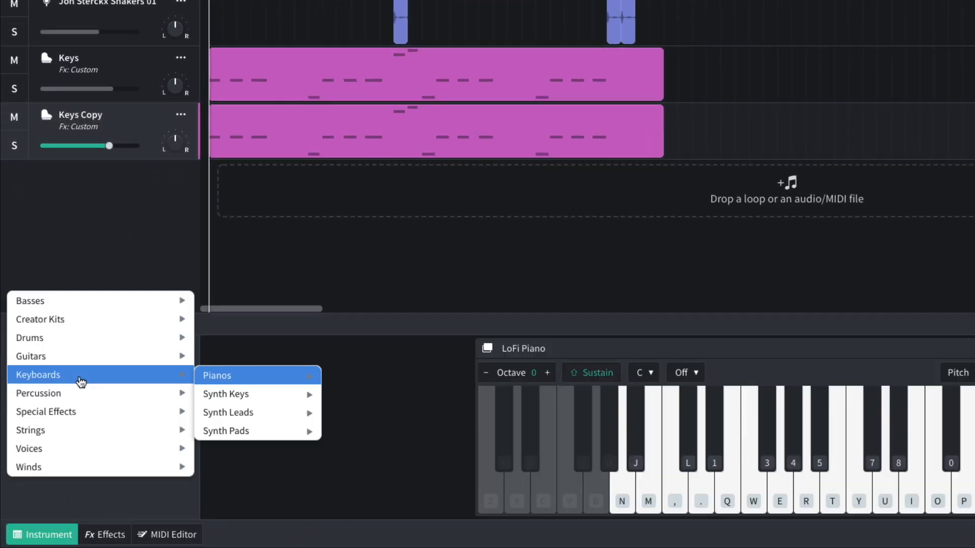
mouse_move(93, 302)
mouse_move(216, 358)
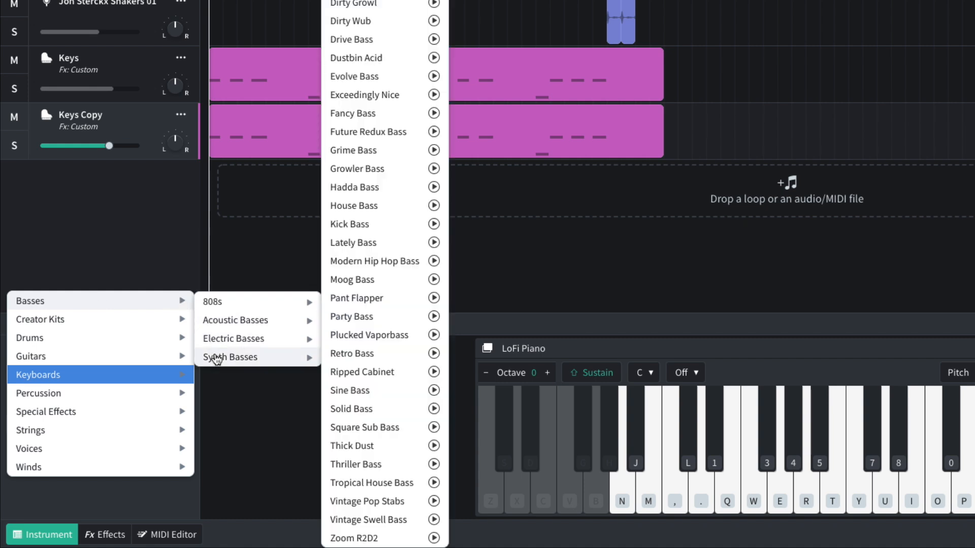
click(369, 483)
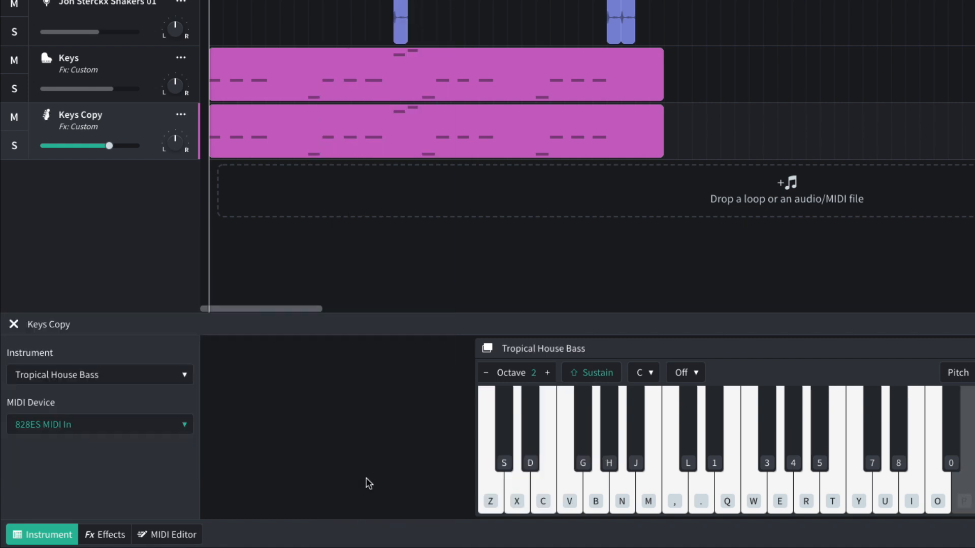
- Remove the Spring Reverb from the Keys Copy track and open its region for note editing
click(109, 535)
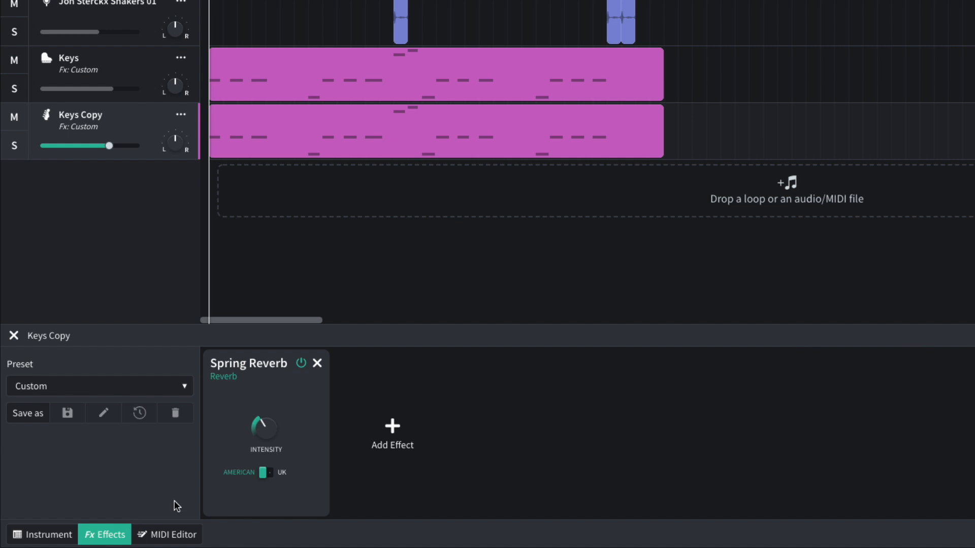
click(317, 363)
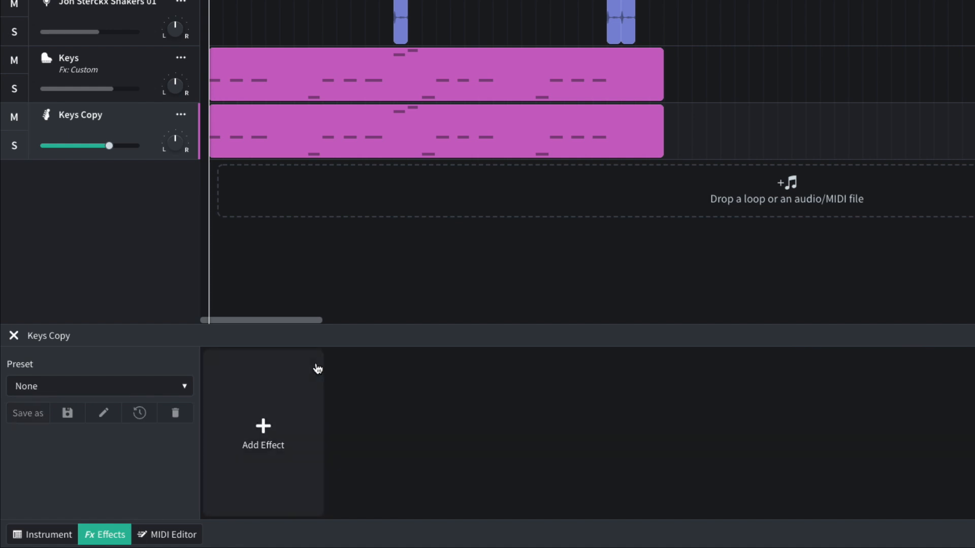
double_click(275, 136)
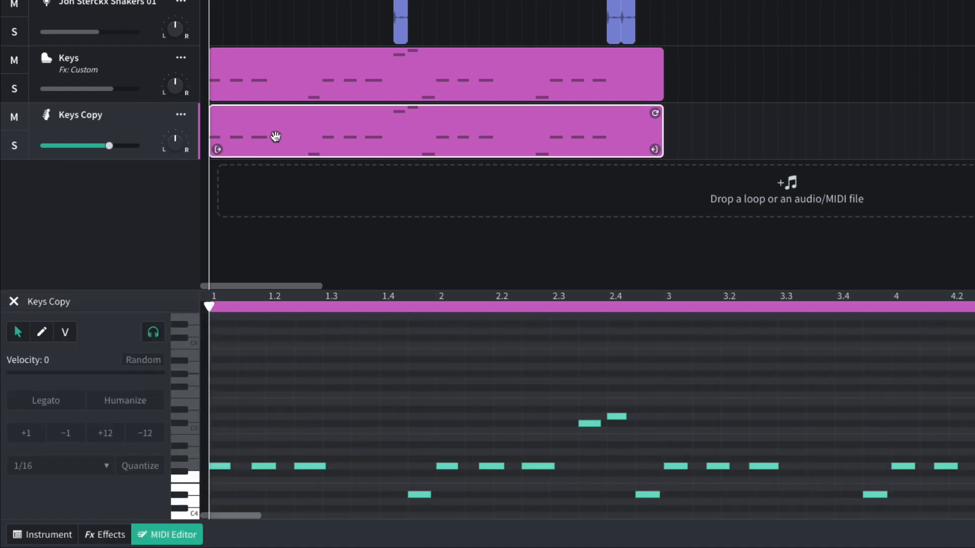
- Transpose all notes in the Keys Copy region down two octaves and play back the bass part with the beat
key(ctrl+a)
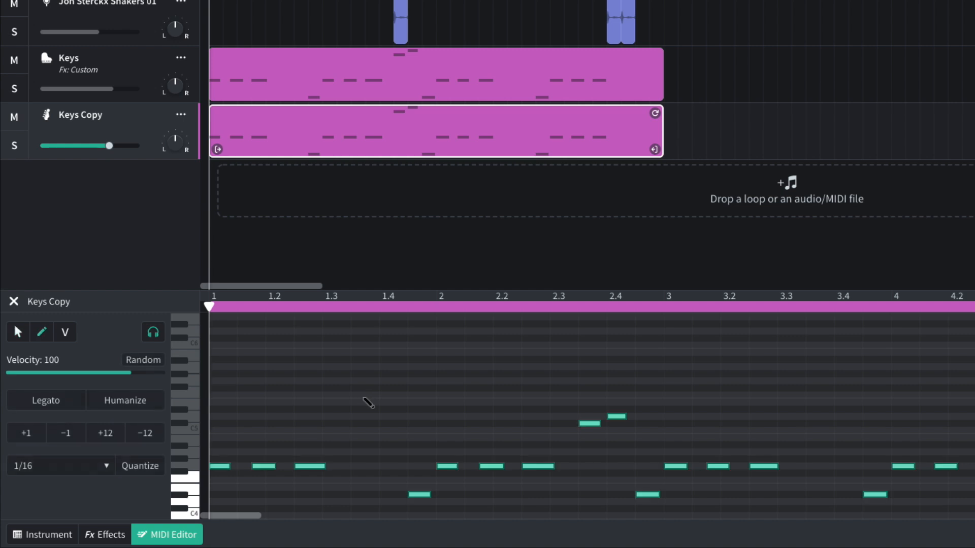
click(147, 435)
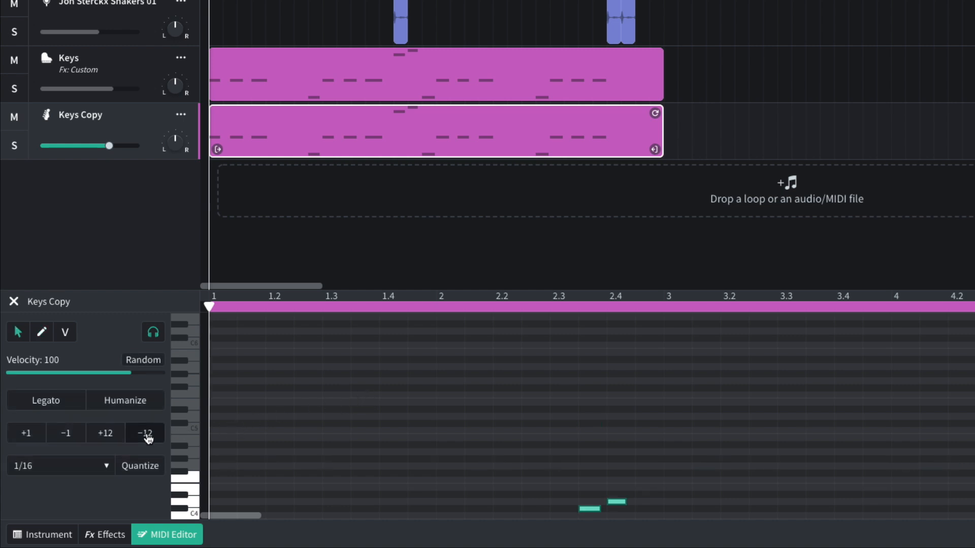
scroll(370, 424, down, 3)
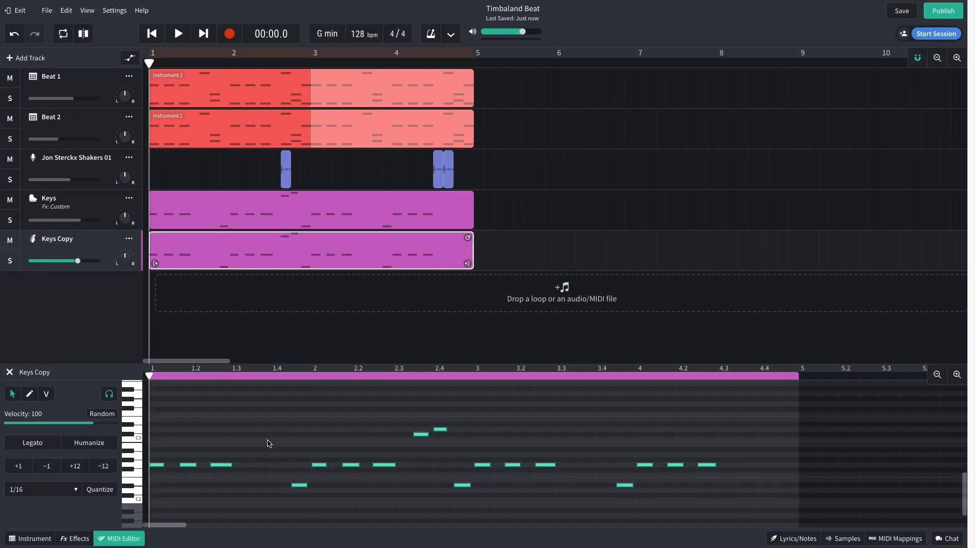
key(space)
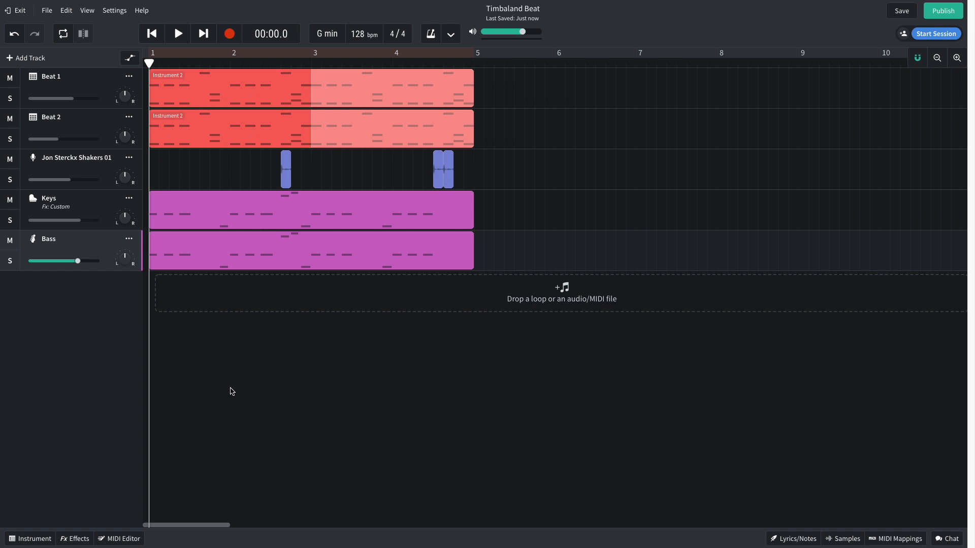
- Add a Multi Filter effect in Lowpass mode to the Bass track and play back the beat
click(74, 539)
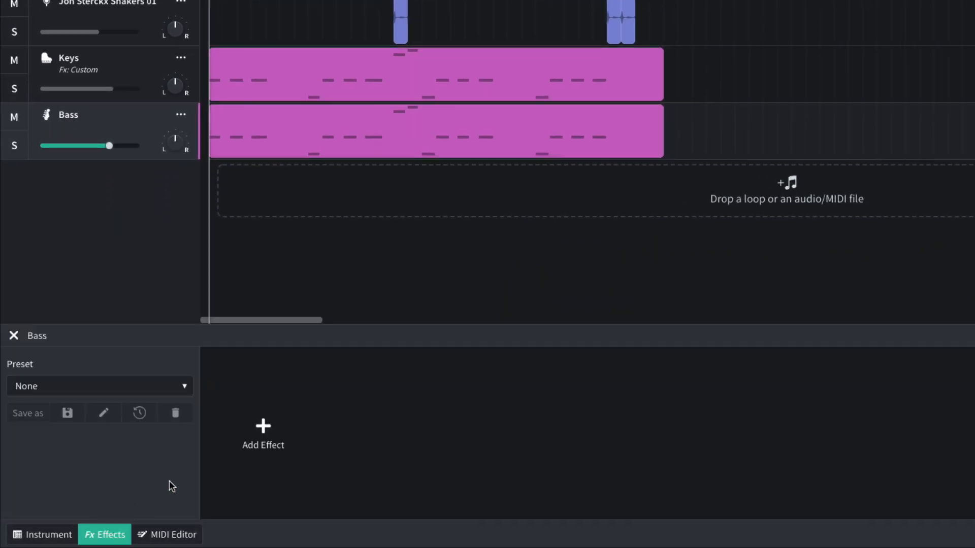
click(258, 431)
mouse_move(254, 491)
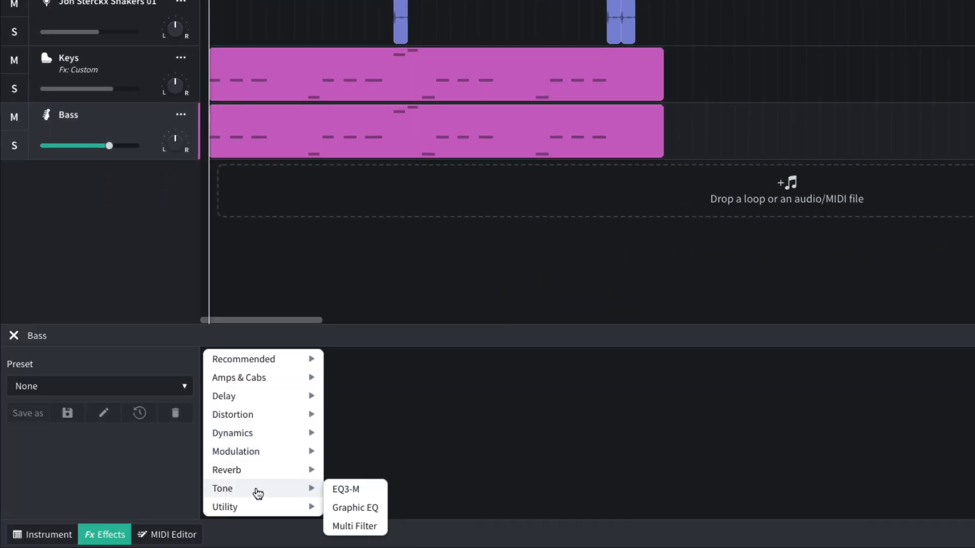
click(370, 526)
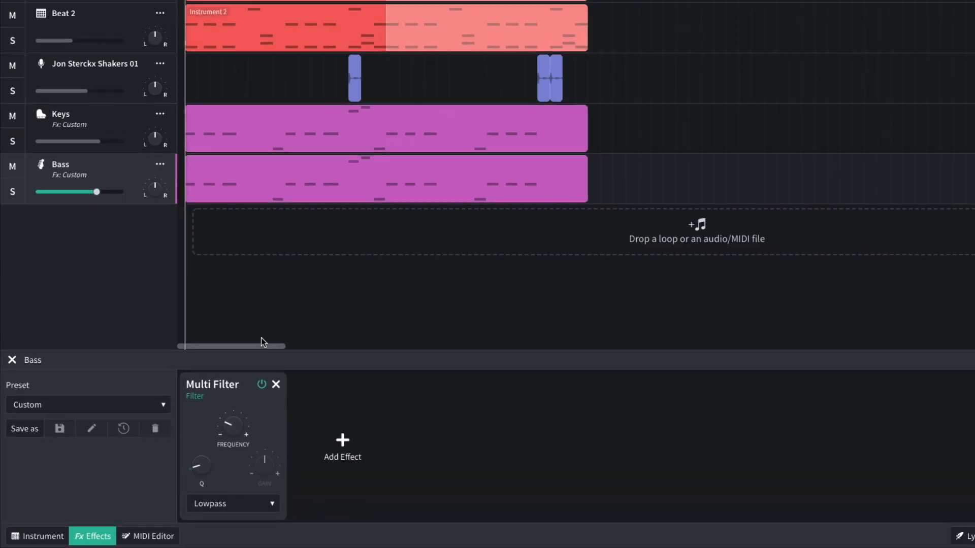
key(space)
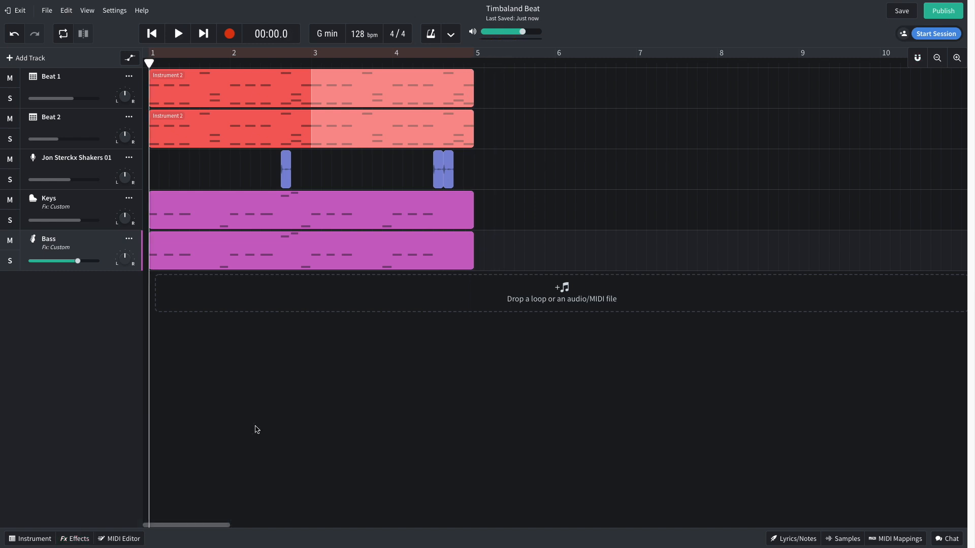
- Duplicate the Bass track and change the copy's instrument to the Trombone brass sound
click(129, 239)
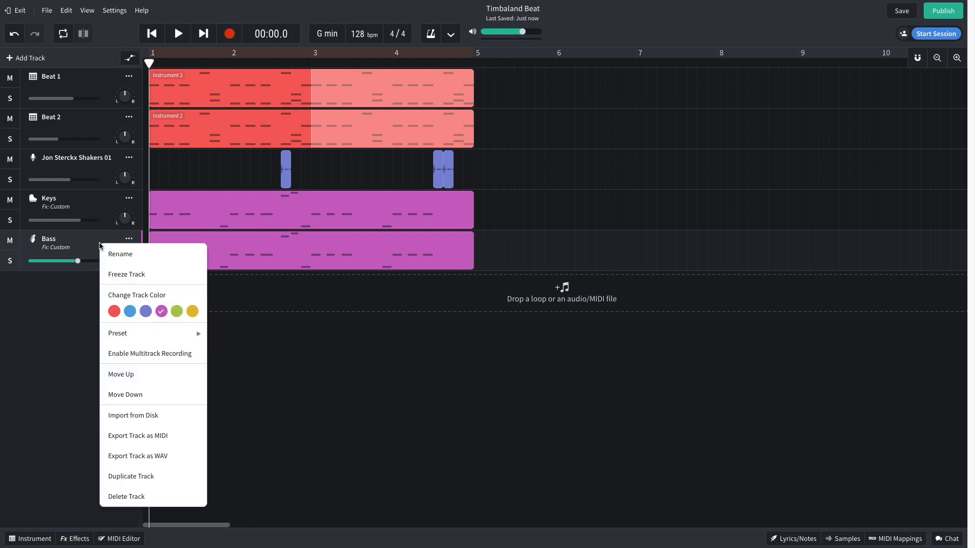
click(145, 473)
click(89, 291)
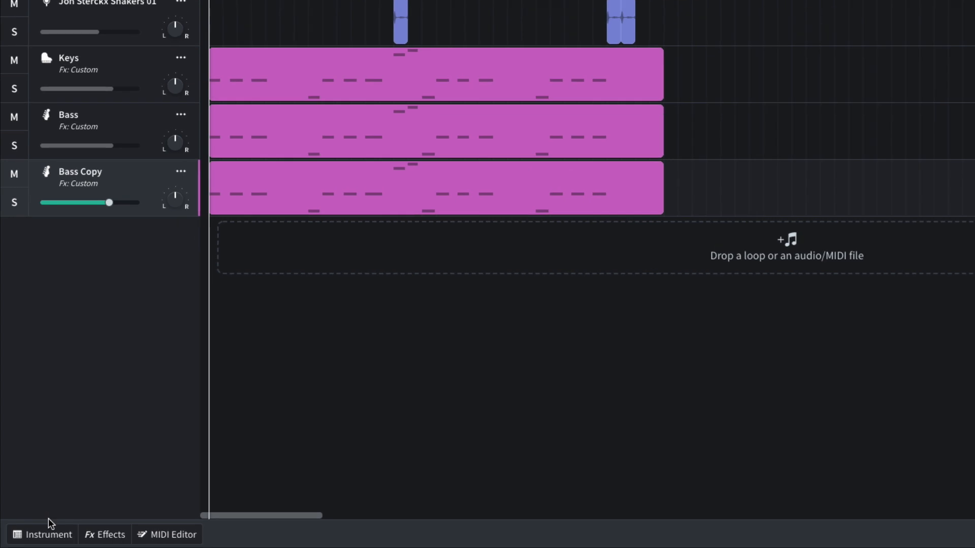
click(35, 540)
click(98, 380)
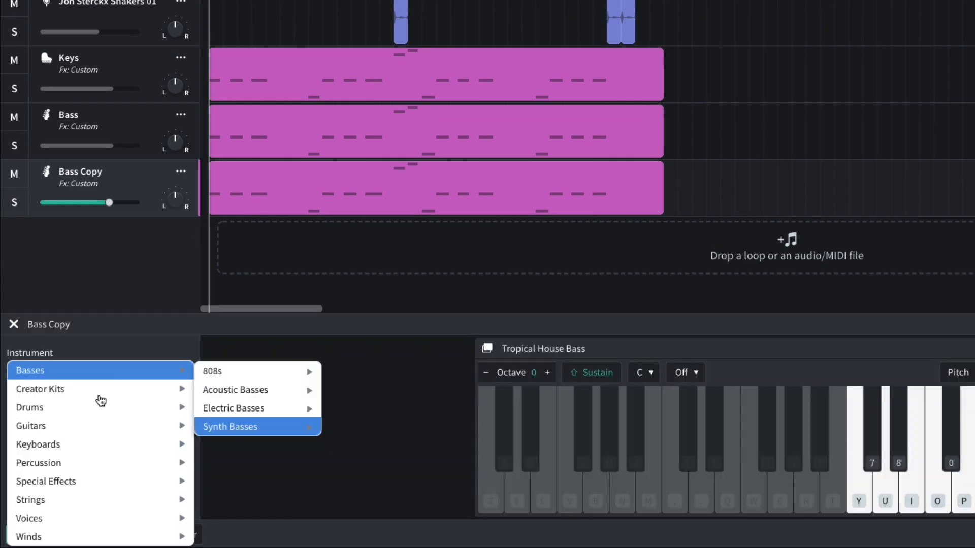
mouse_move(112, 538)
mouse_move(233, 523)
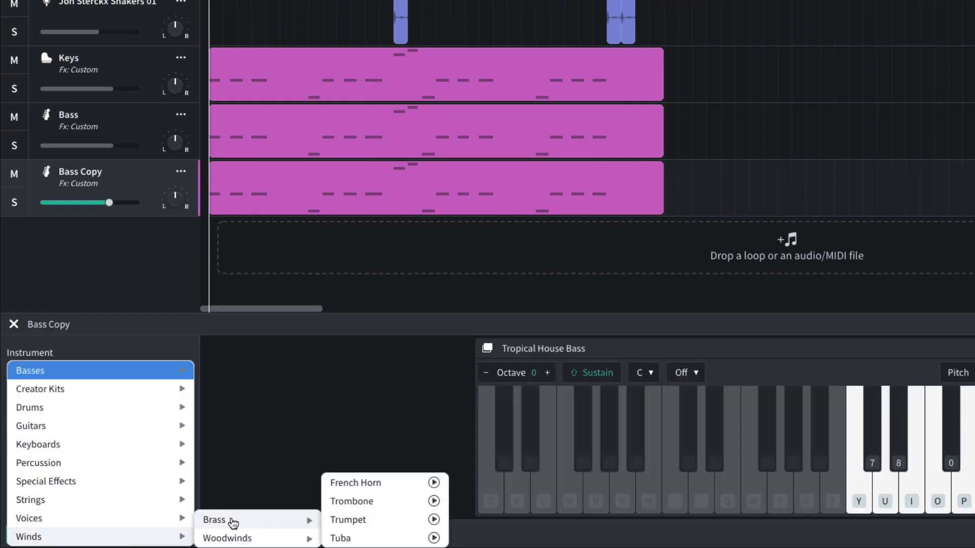
click(352, 501)
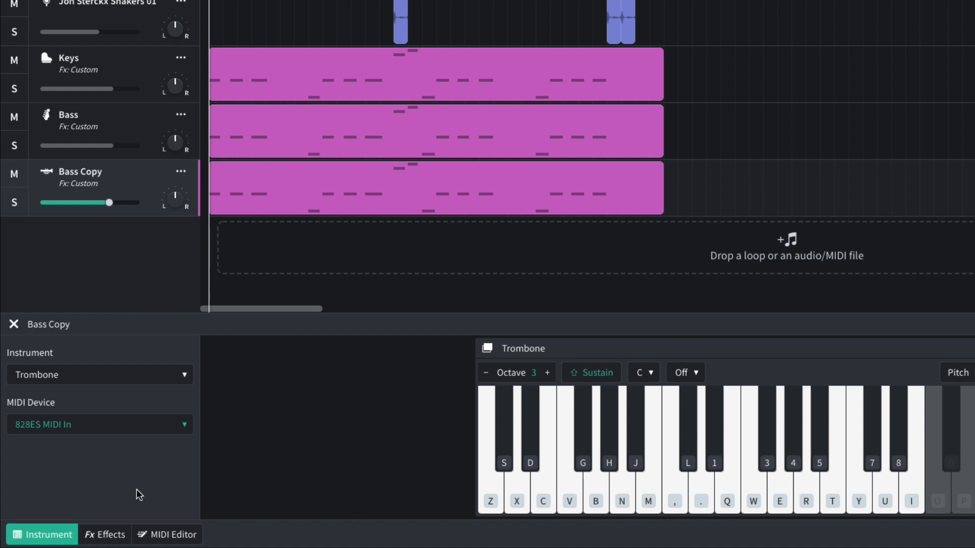
- Remove the Multi Filter from the Bass Copy track and open its region for note editing
click(105, 534)
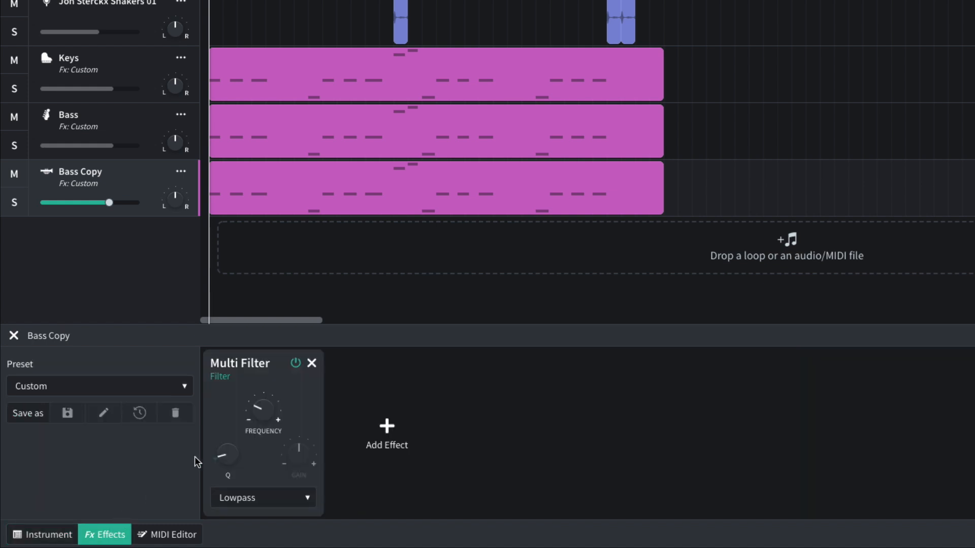
click(311, 364)
double_click(315, 185)
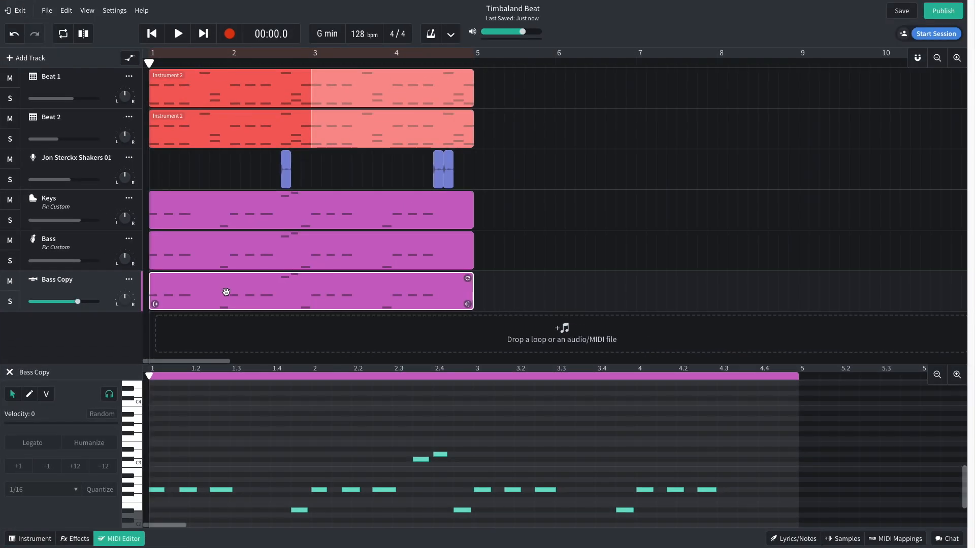
- Delete the two highest notes and all the lowest notes from the Bass Copy region, and play back the brass part
drag(358, 430, 490, 482)
key(Delete)
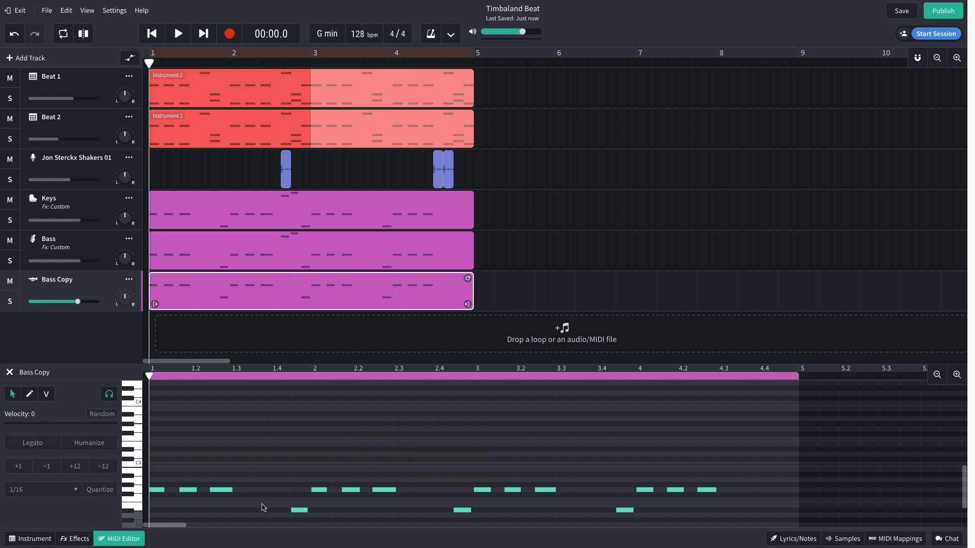
drag(264, 507, 709, 505)
key(Delete)
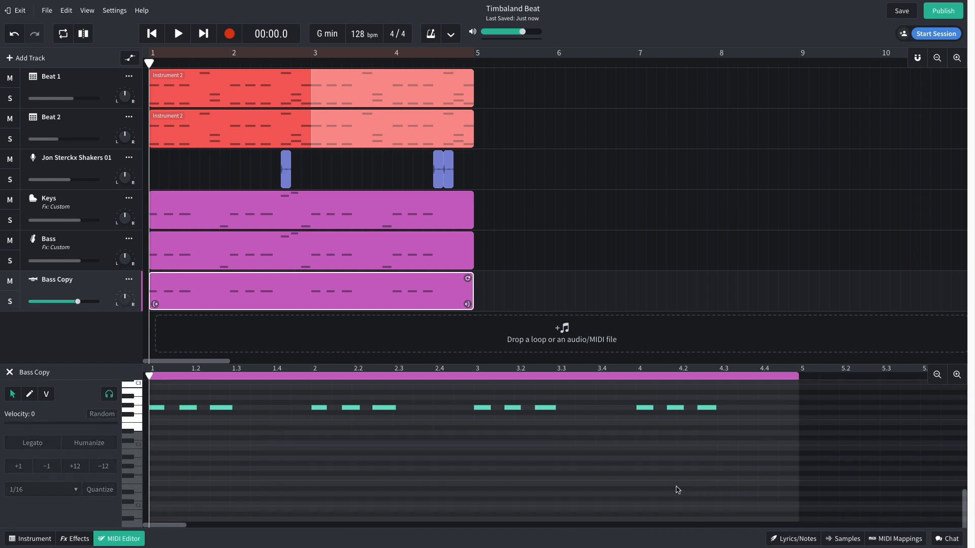
key(space)
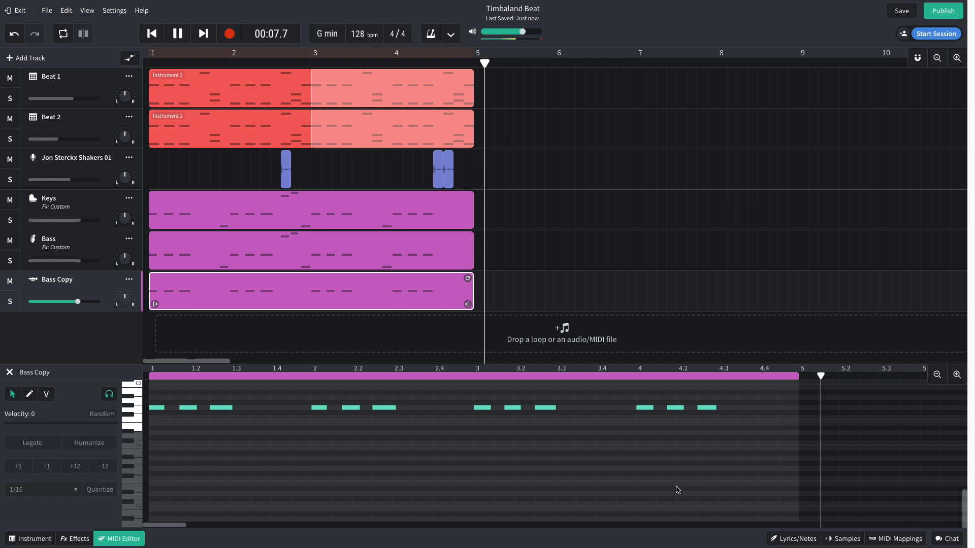
key(space)
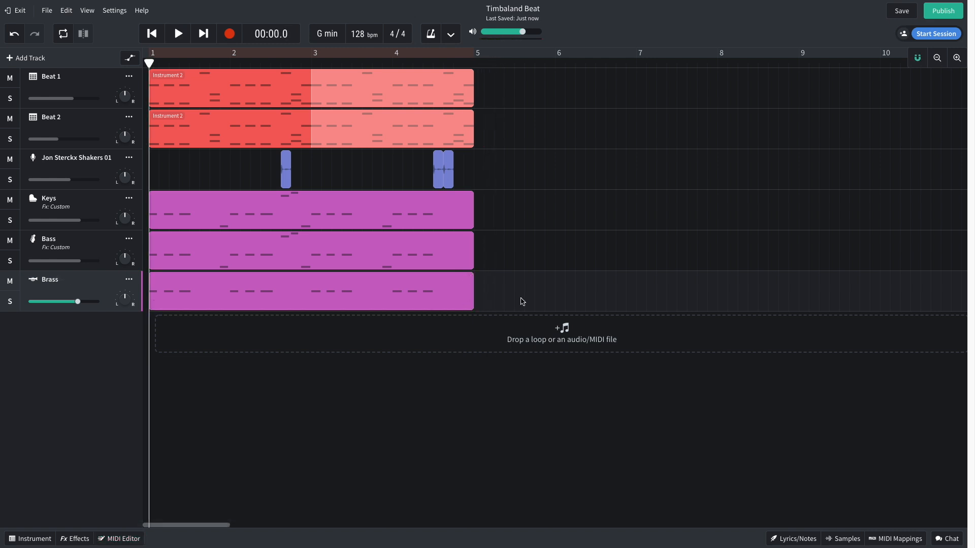
- Add a Noise Gate effect to the Brass track and play back the beat
click(88, 537)
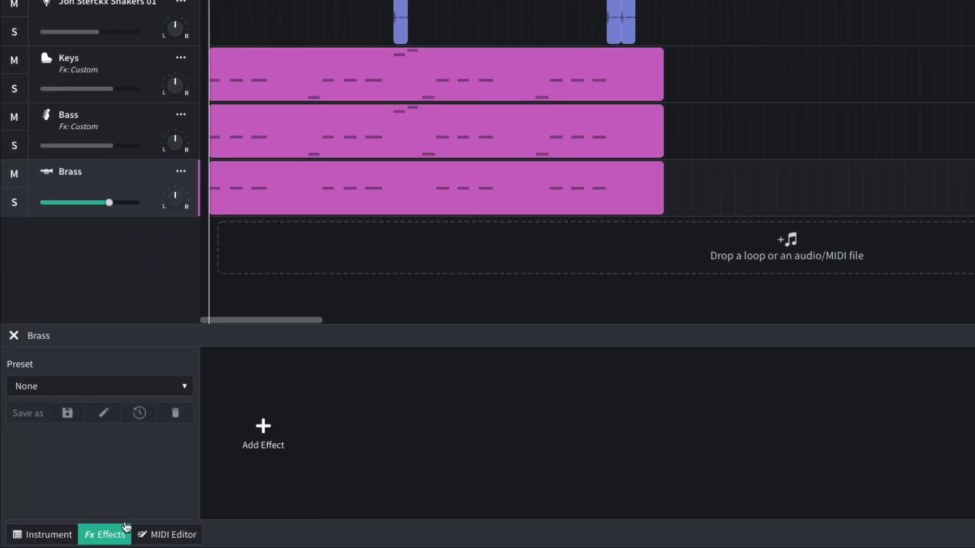
click(263, 429)
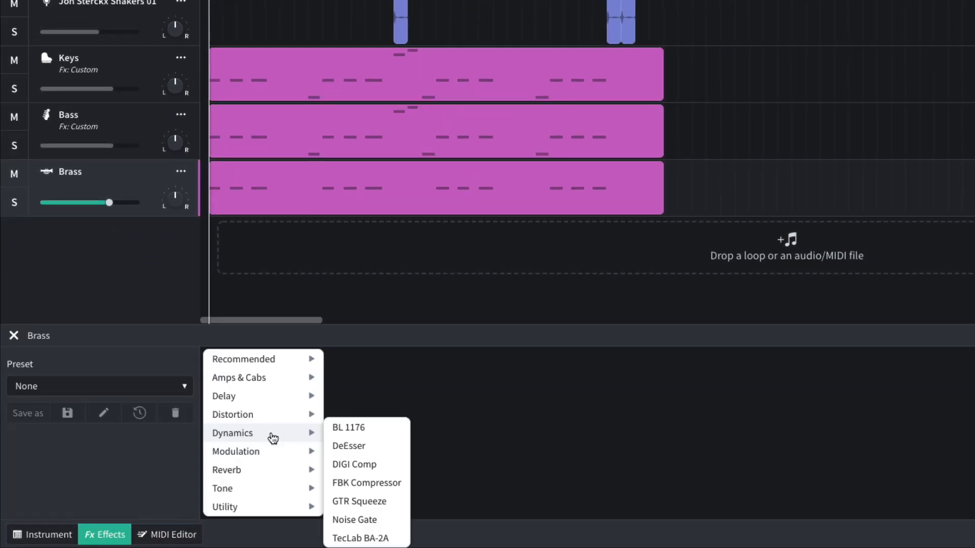
click(379, 519)
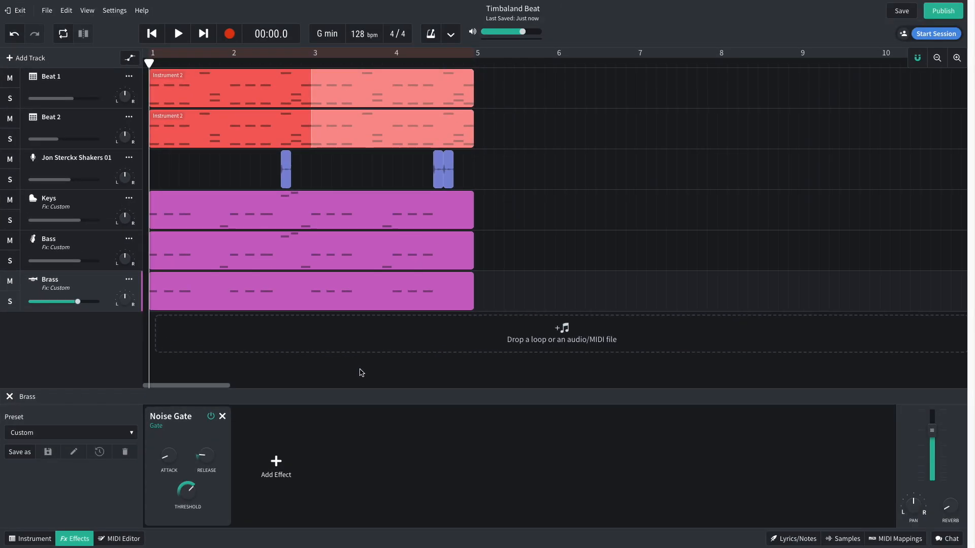
key(space)
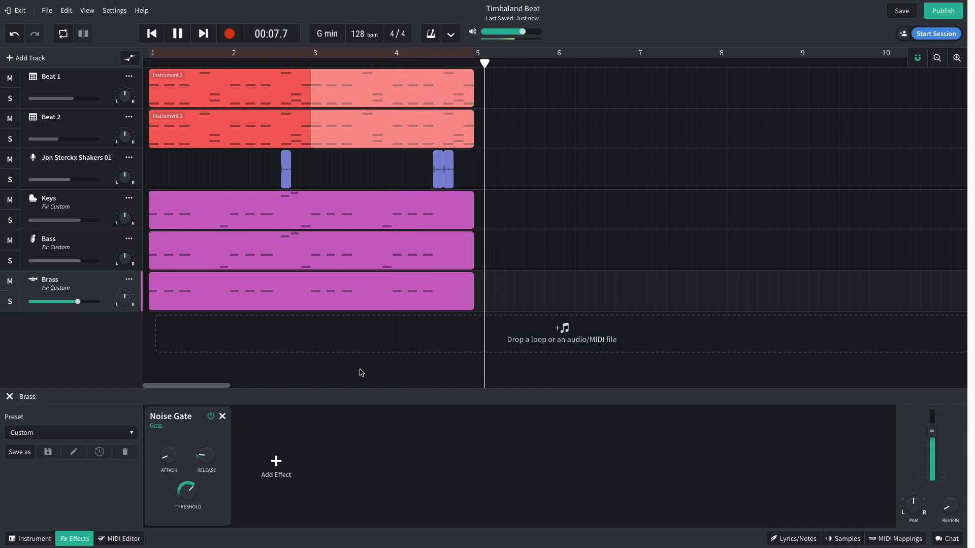
key(space)
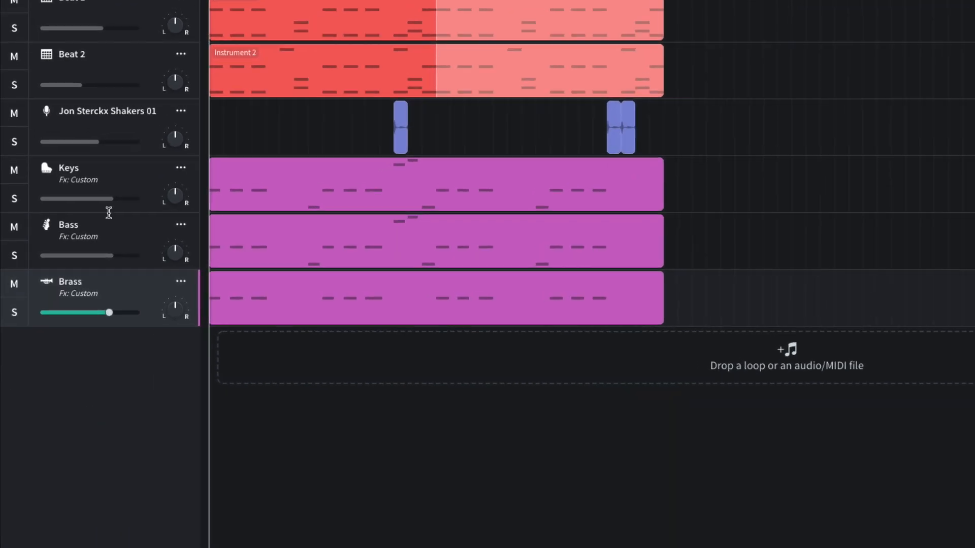
- Lower the Keys volume to -4.8 dB, Bass to a similar level and Brass to -2.2 dB, and play back the mix
drag(113, 205, 103, 204)
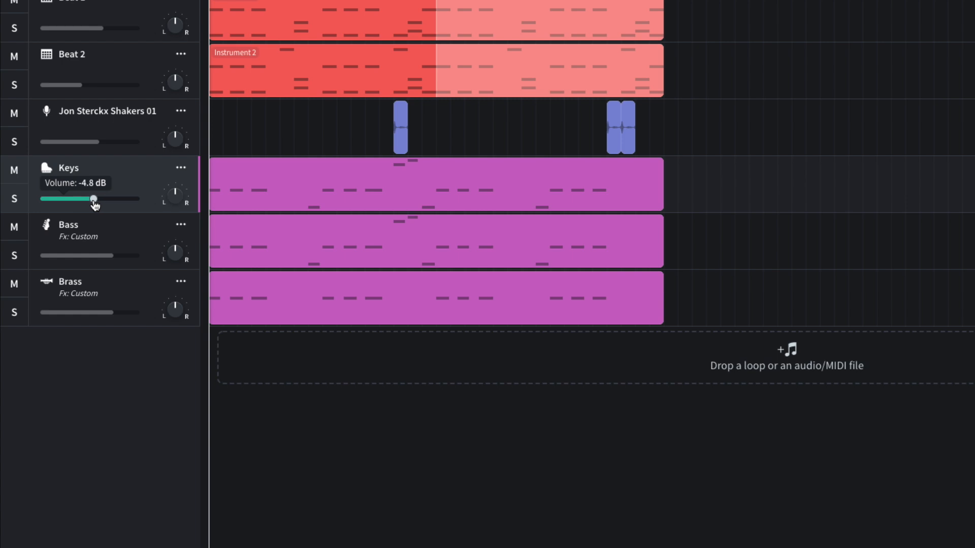
drag(109, 255, 111, 256)
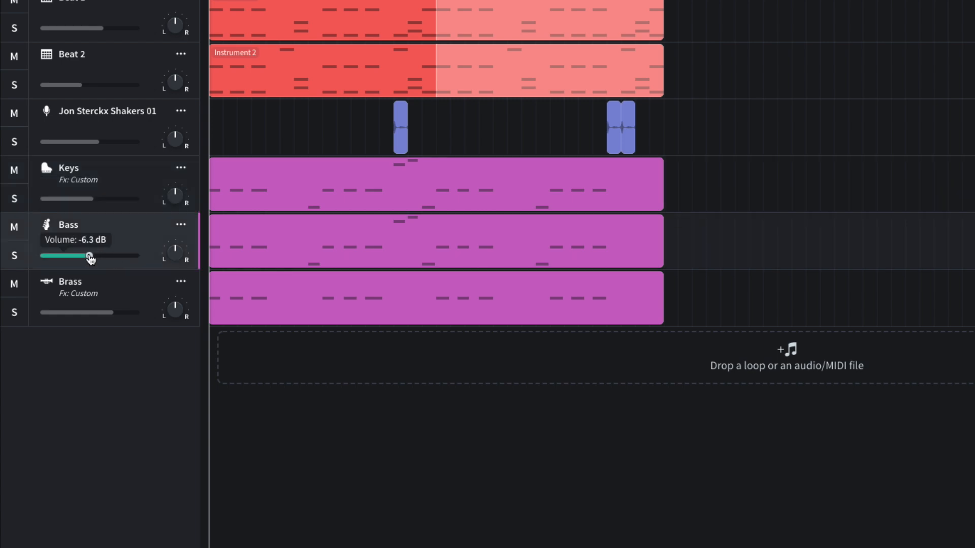
click(109, 313)
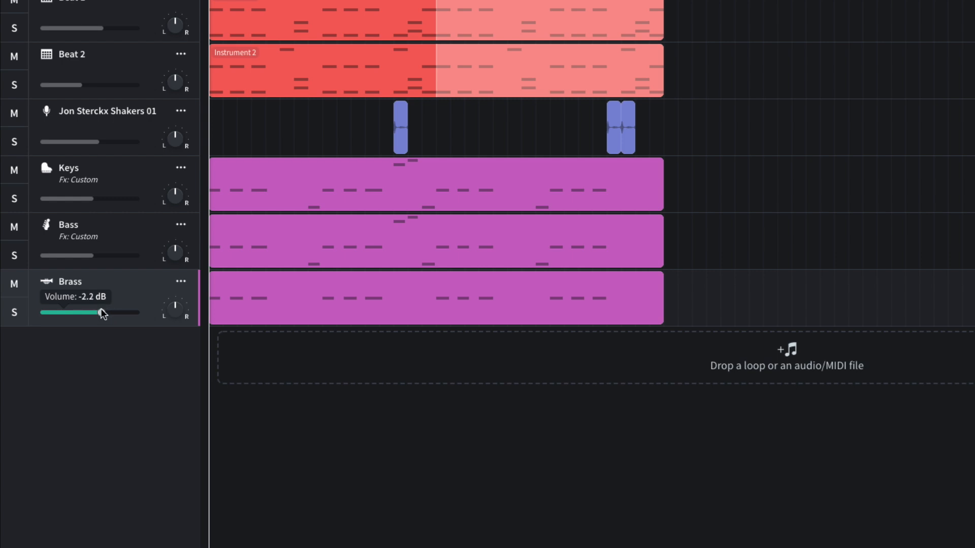
key(space)
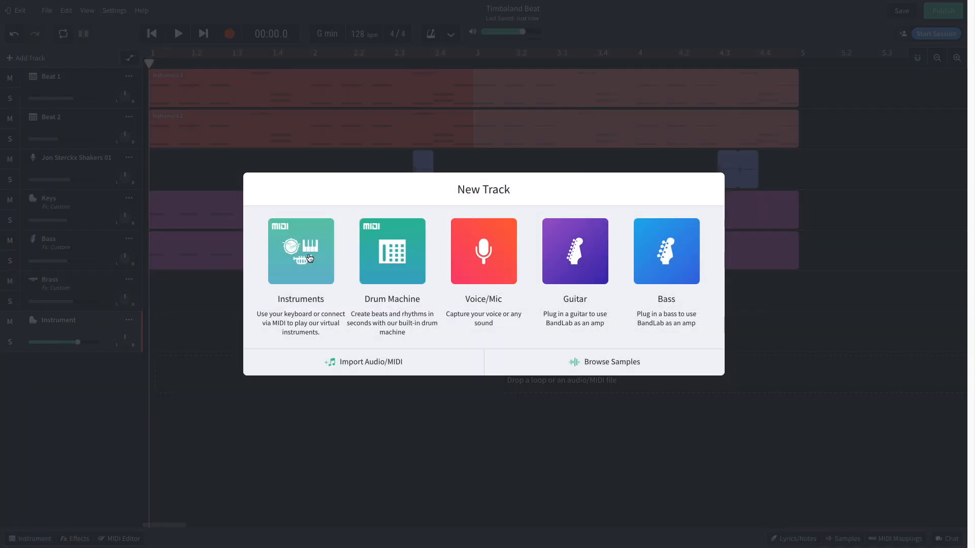
- Add a virtual instrument track and set its sound to the Cello Section strings
click(309, 257)
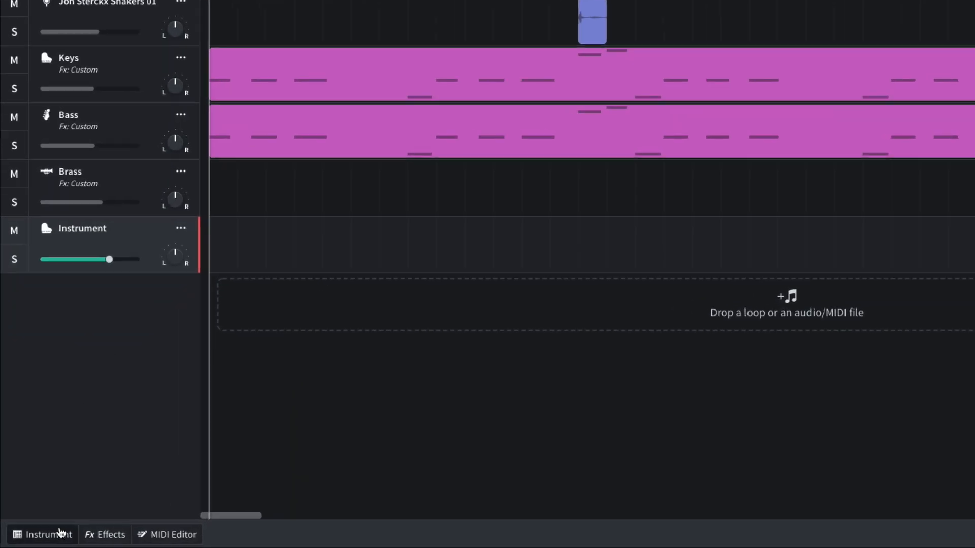
click(40, 537)
click(63, 374)
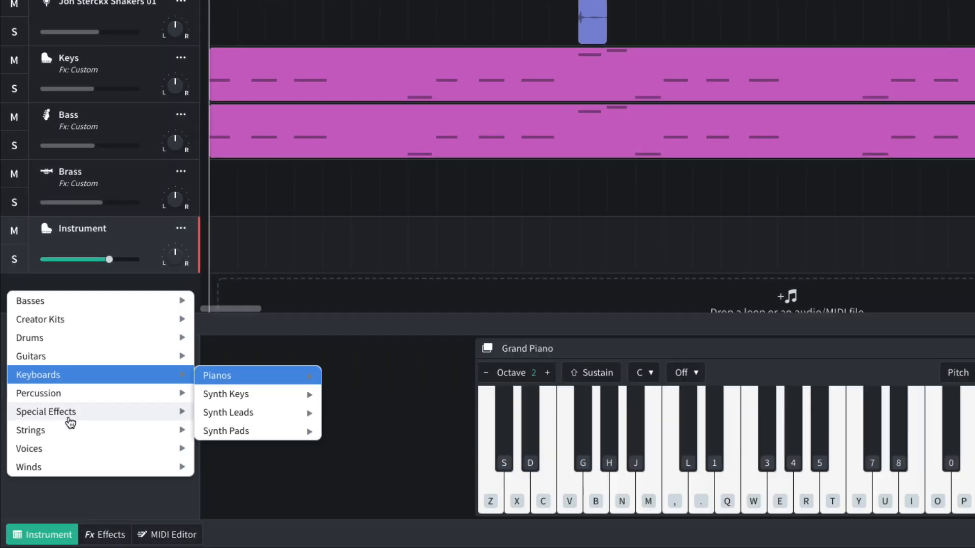
mouse_move(71, 430)
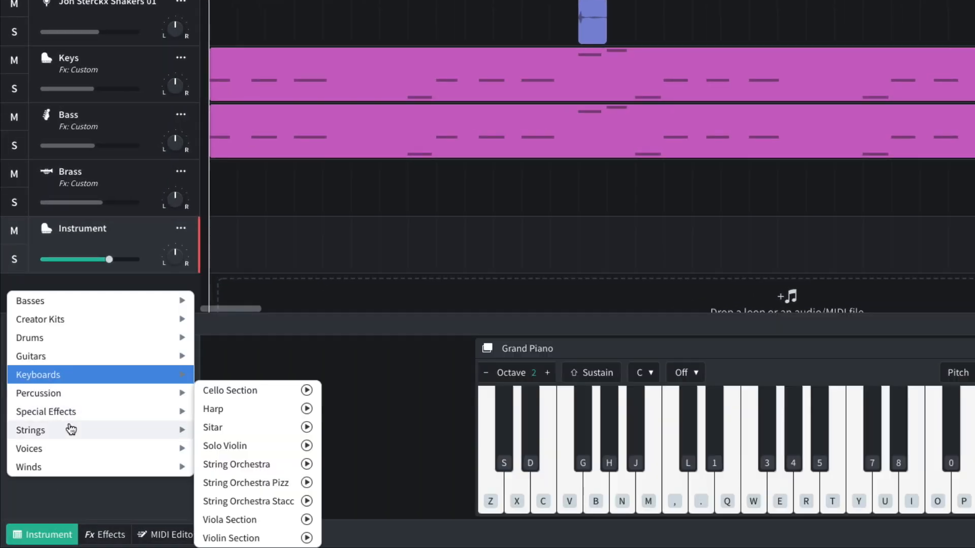
click(231, 391)
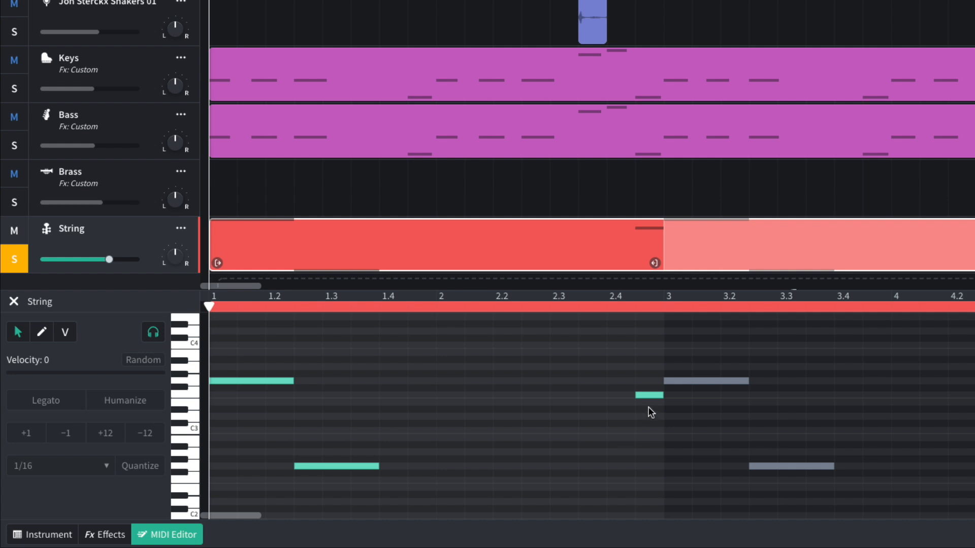
- Add a Noise Gate effect to the String track, lower its volume to about -5.1 dB, and play back the strings
key(space)
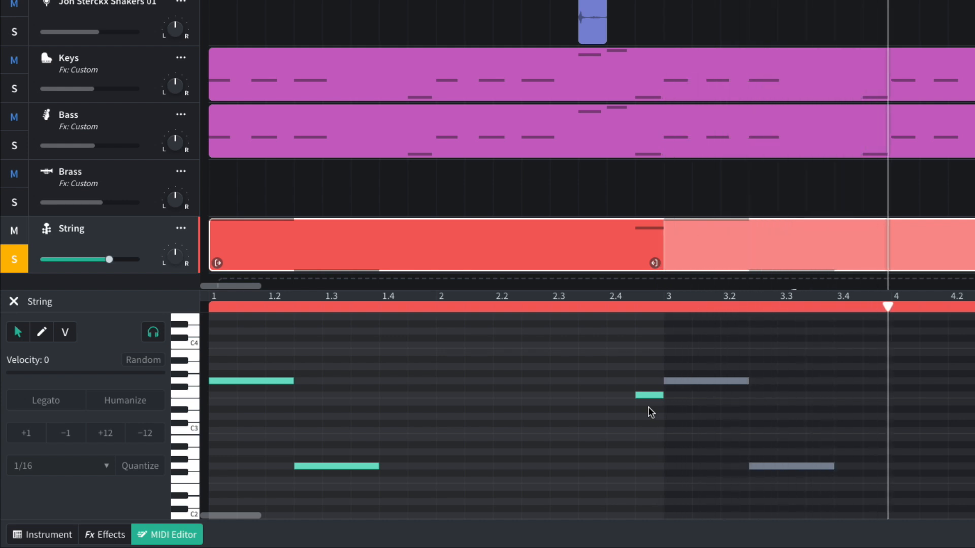
key(space)
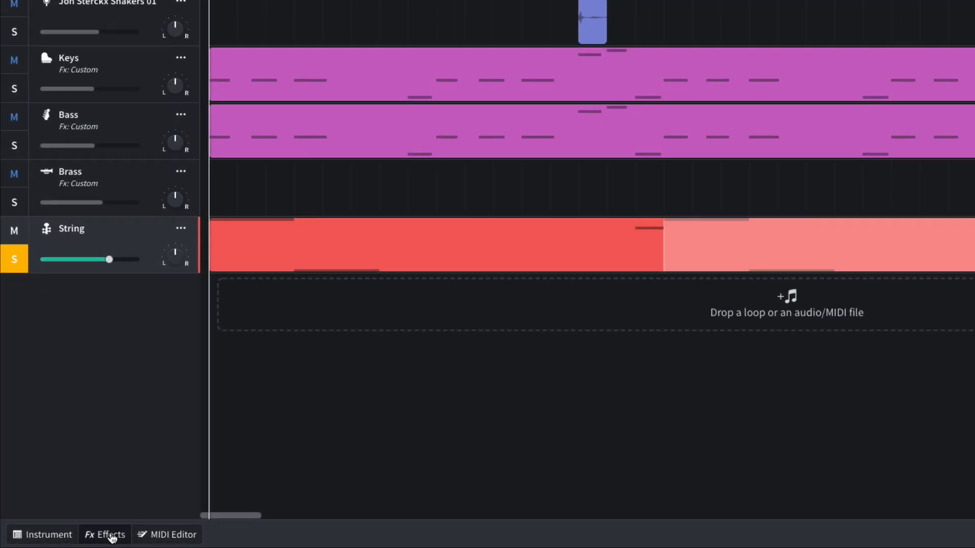
click(105, 534)
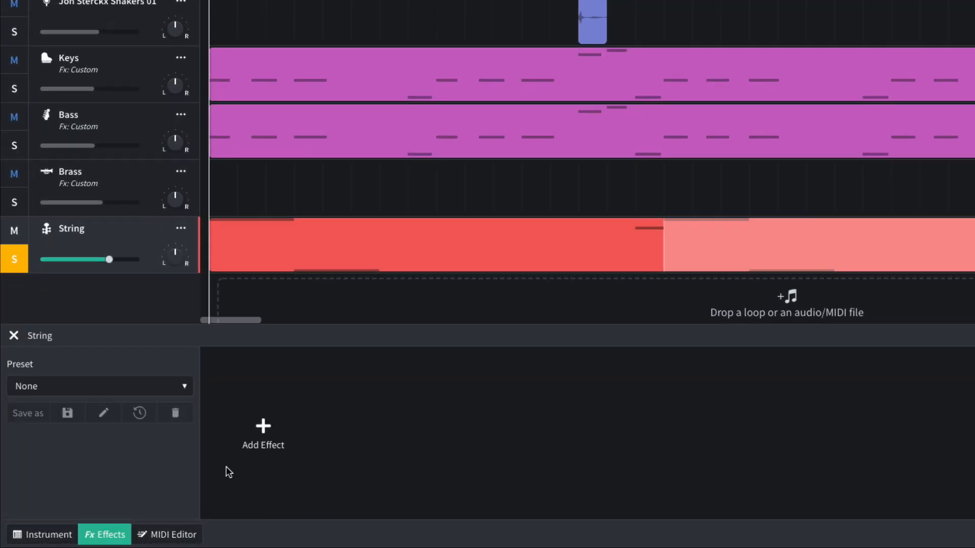
click(263, 431)
mouse_move(279, 435)
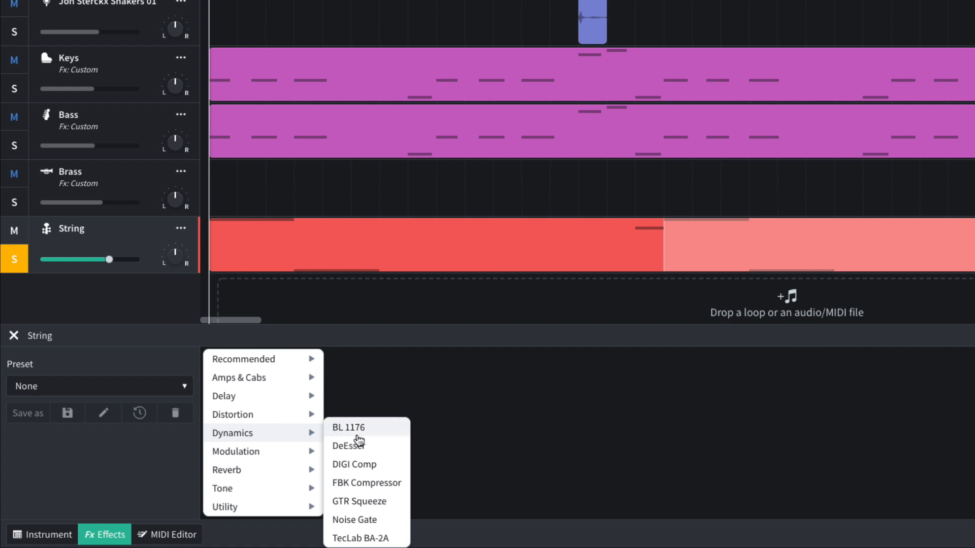
click(373, 520)
mouse_move(267, 468)
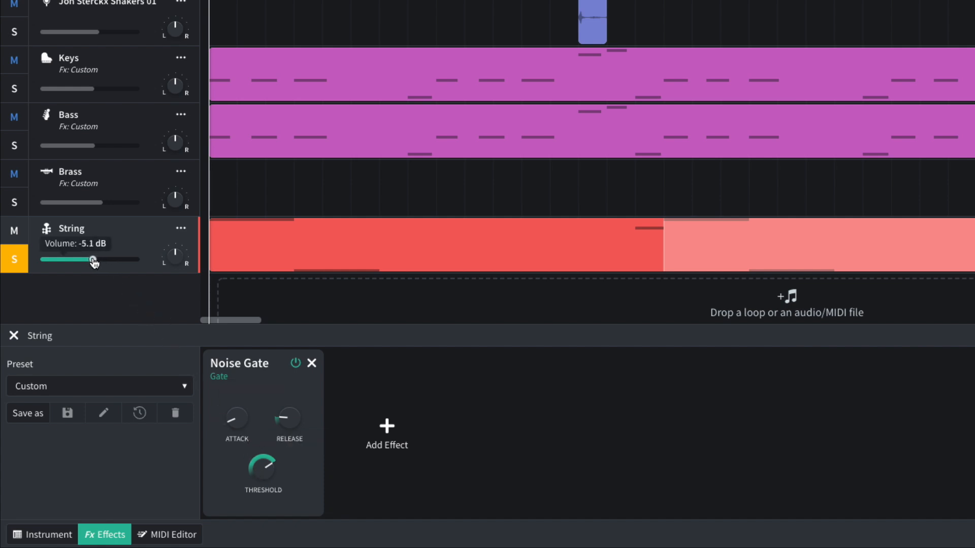
key(space)
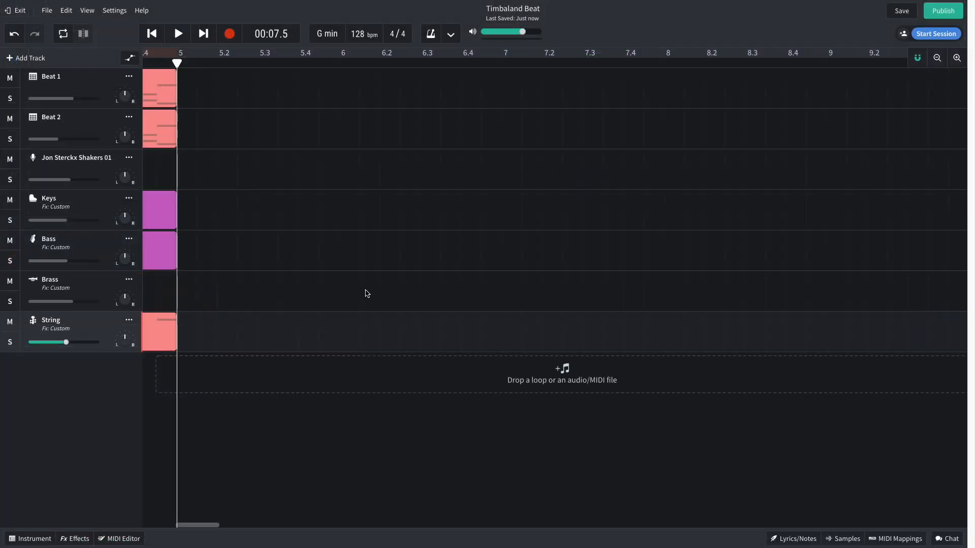
- Search the loops for "orchestral hit" and place Orca Orchestral Hit 03 on a new track starting at bar 5
click(842, 538)
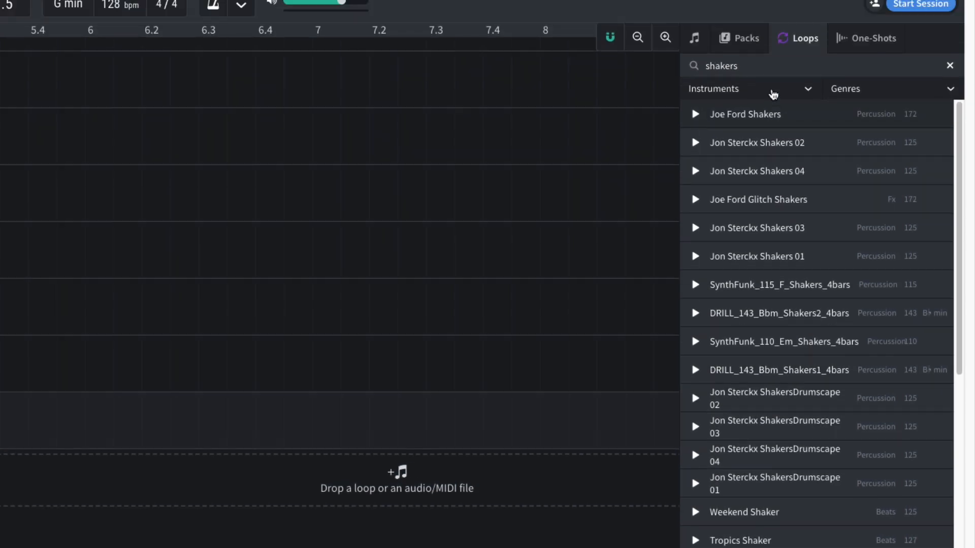
click(777, 68)
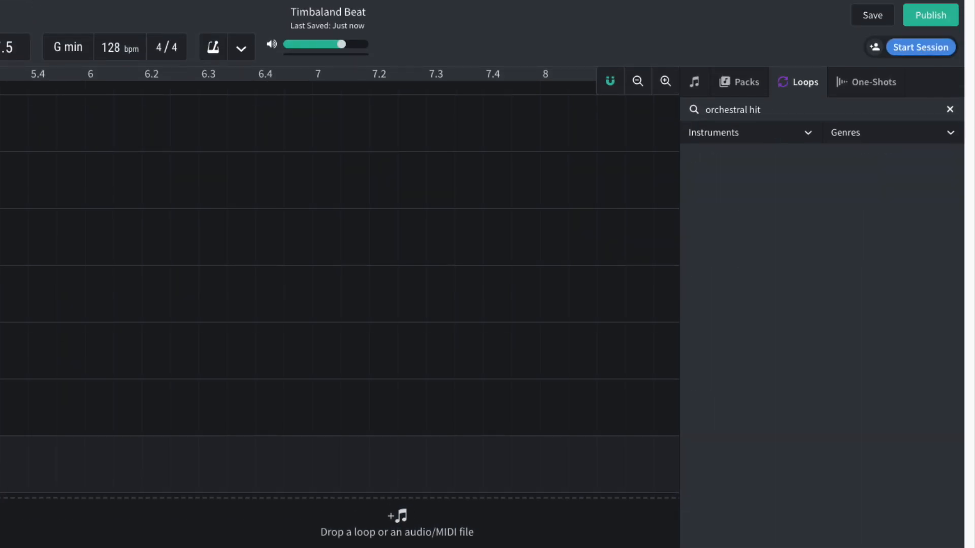
drag(743, 215, 0, 528)
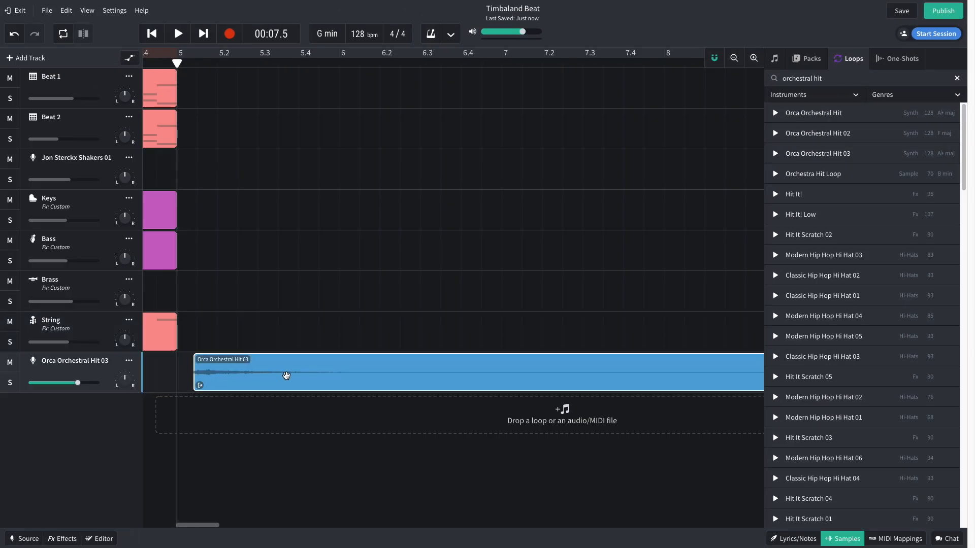
drag(287, 378, 272, 382)
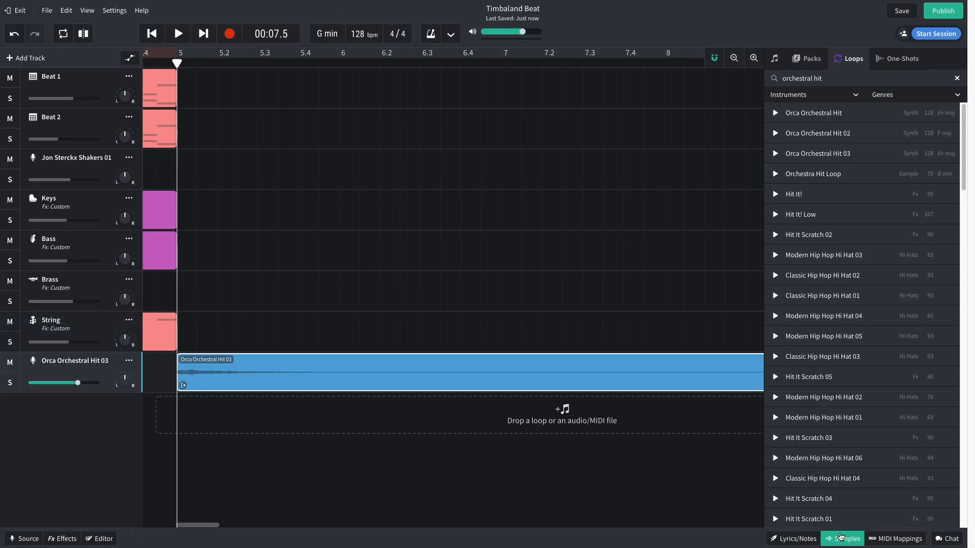
- Set the orchestral hit's pitch shift to -1, trim it to one beat and repeat it as a chopped rhythm from bar 5 to bar 9
click(840, 537)
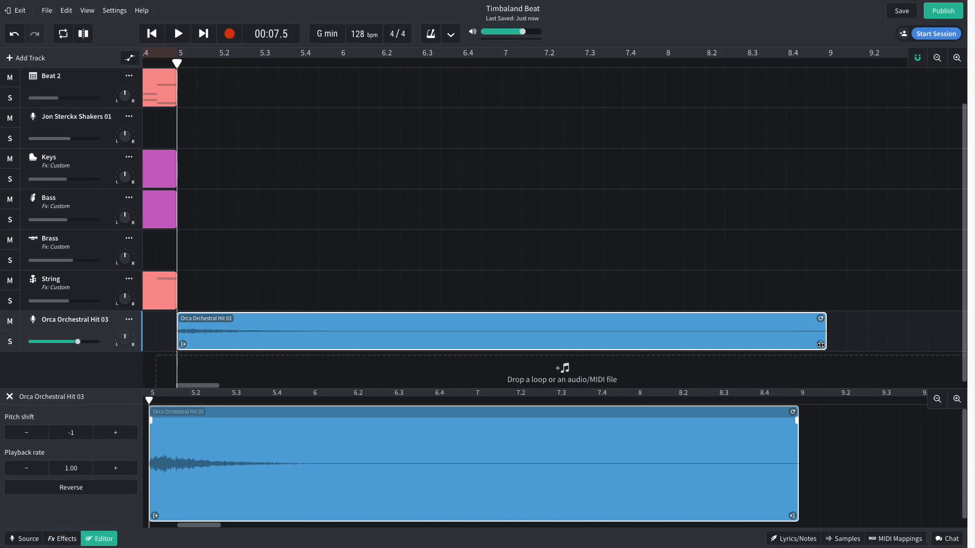
drag(820, 345, 208, 328)
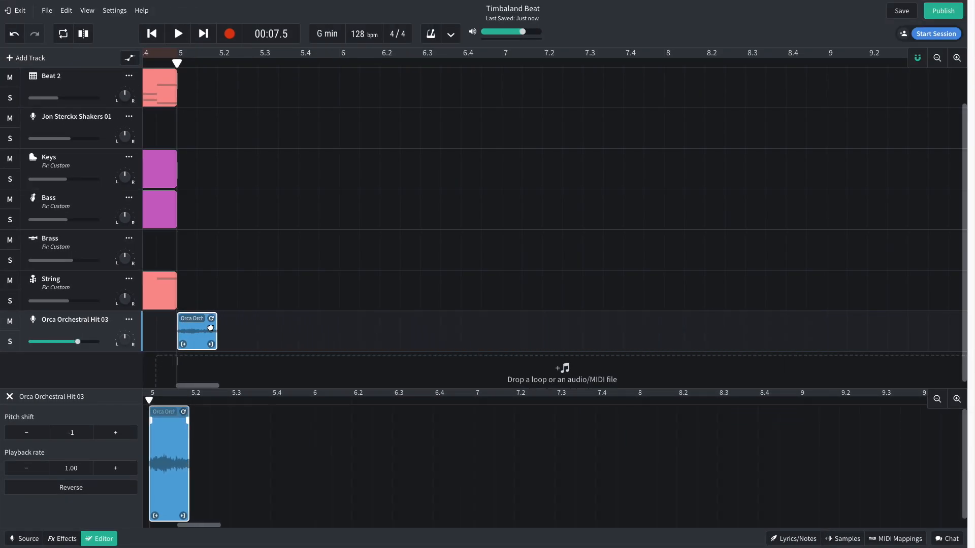
key(ctrl+z)
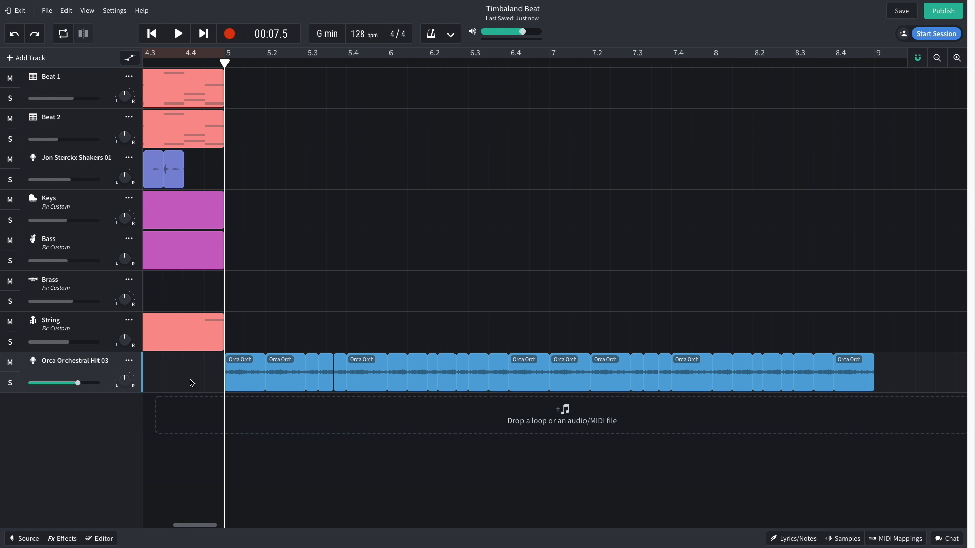
- Play back the chopped orchestral hits and shorten the hit at 5.3 to fit three equal triplet hits into that beat
key(space)
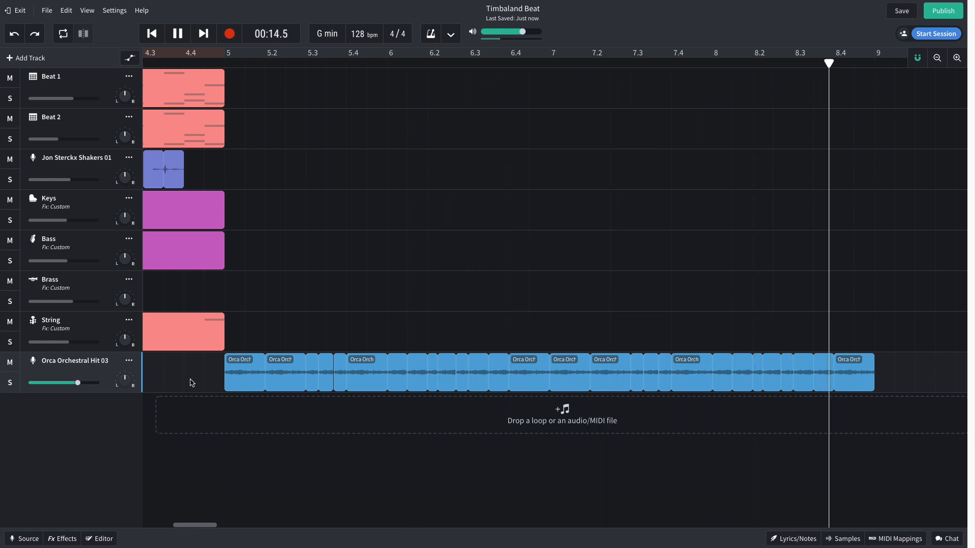
key(space)
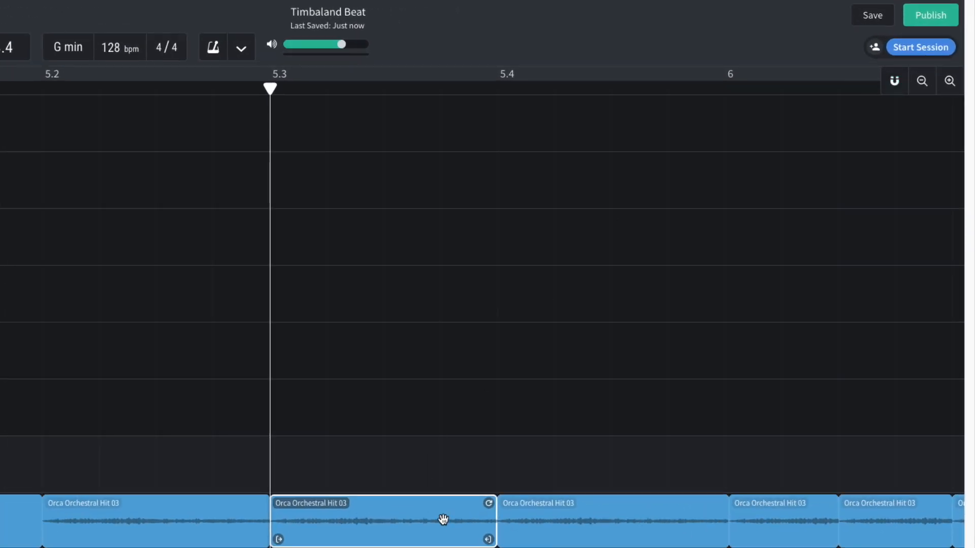
drag(488, 540, 444, 520)
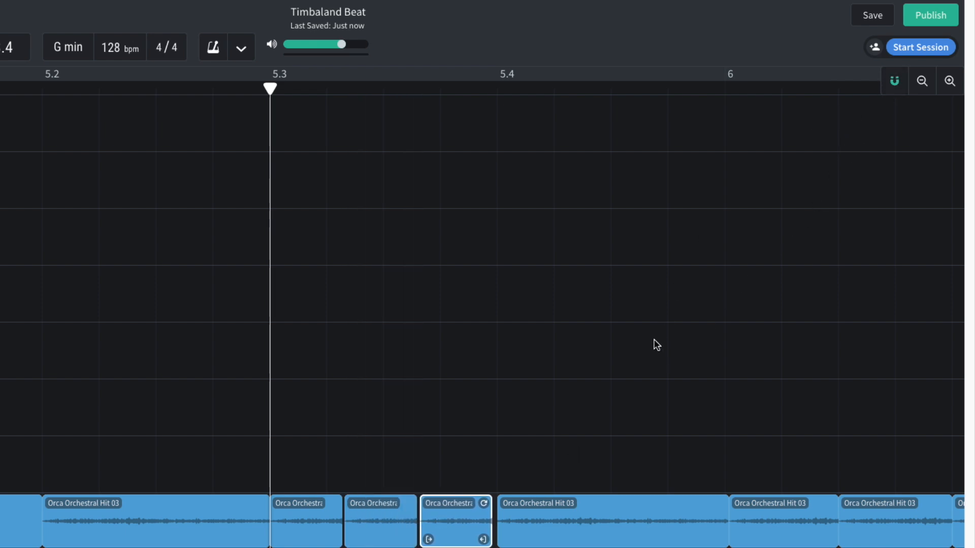
key(space)
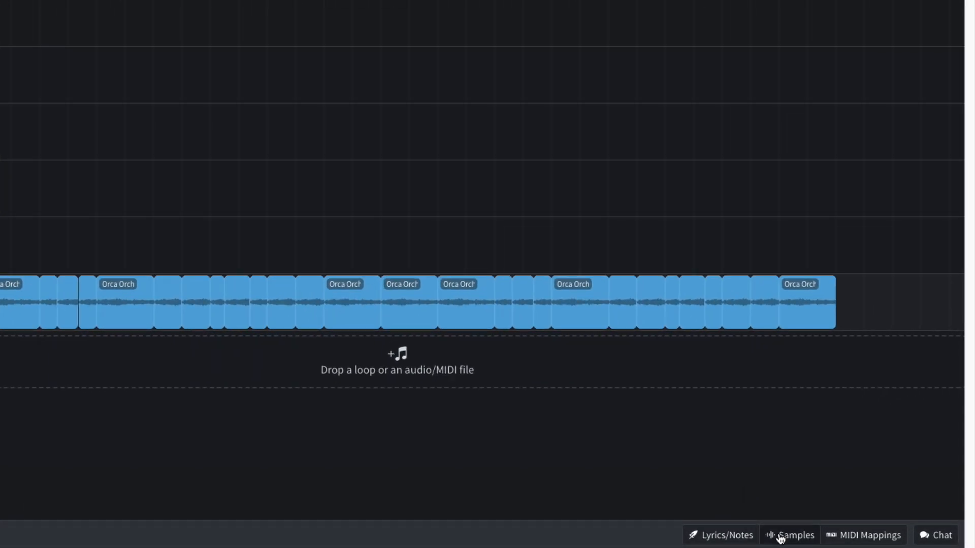
- Filter the loops by Voice and Hip Hop / Trap, and add NOLA Bounce Voice 01 on a new track midway between 5.2 and 5.3
click(843, 538)
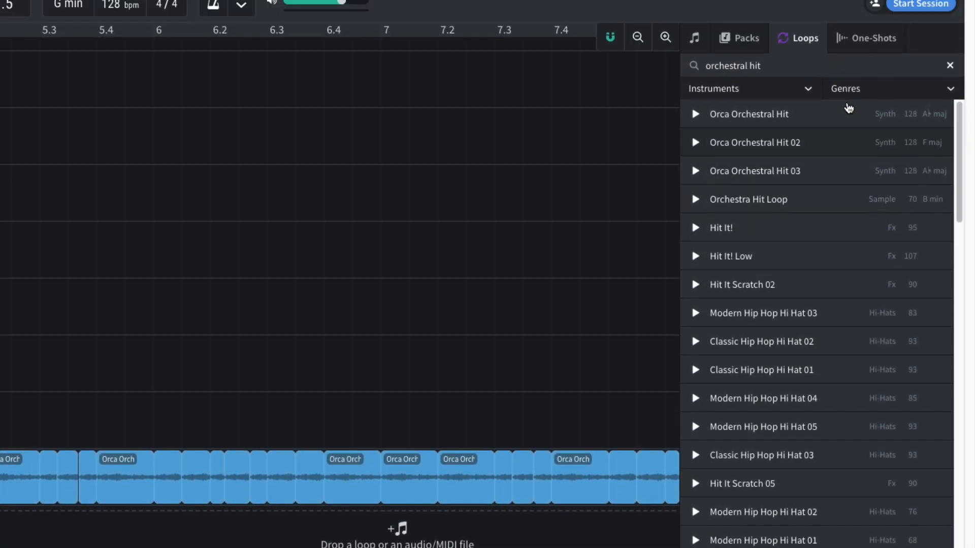
click(787, 136)
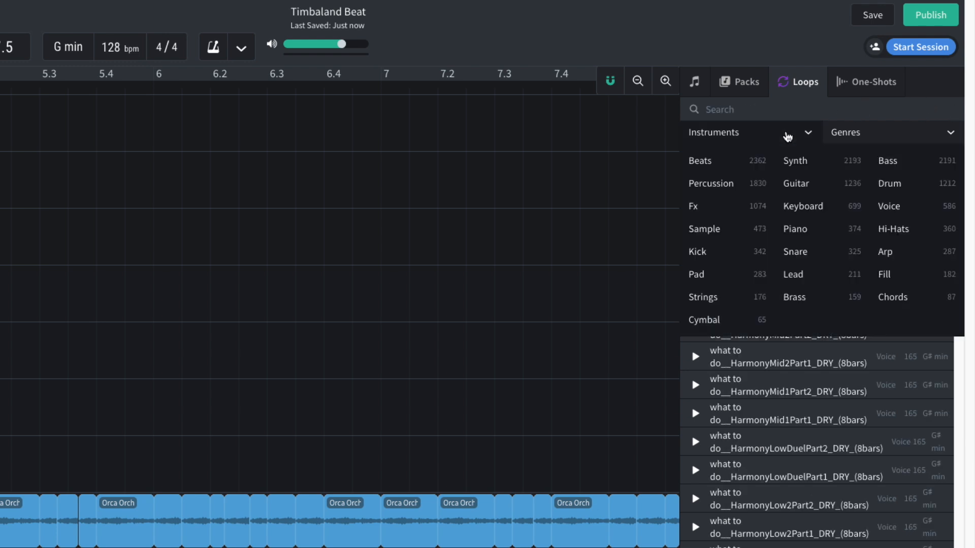
click(878, 206)
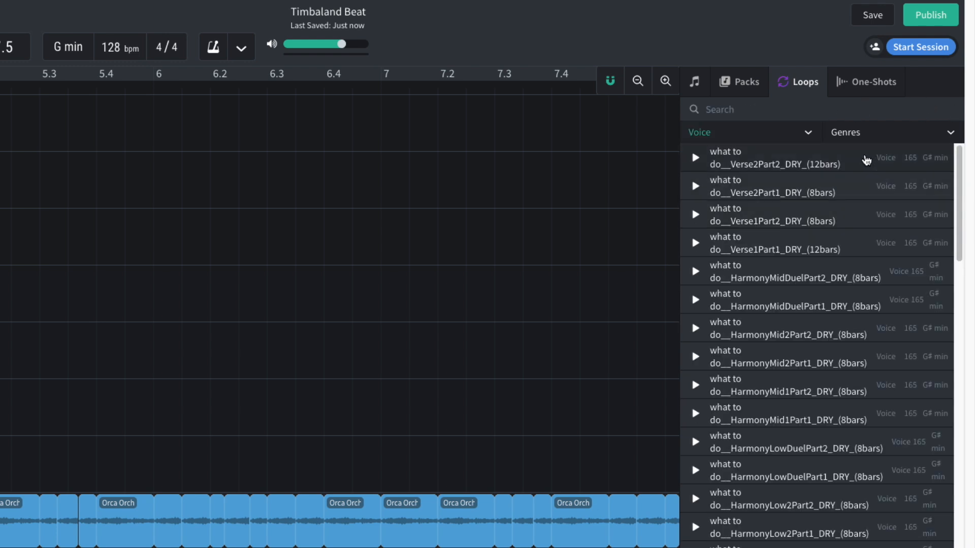
click(870, 136)
click(899, 161)
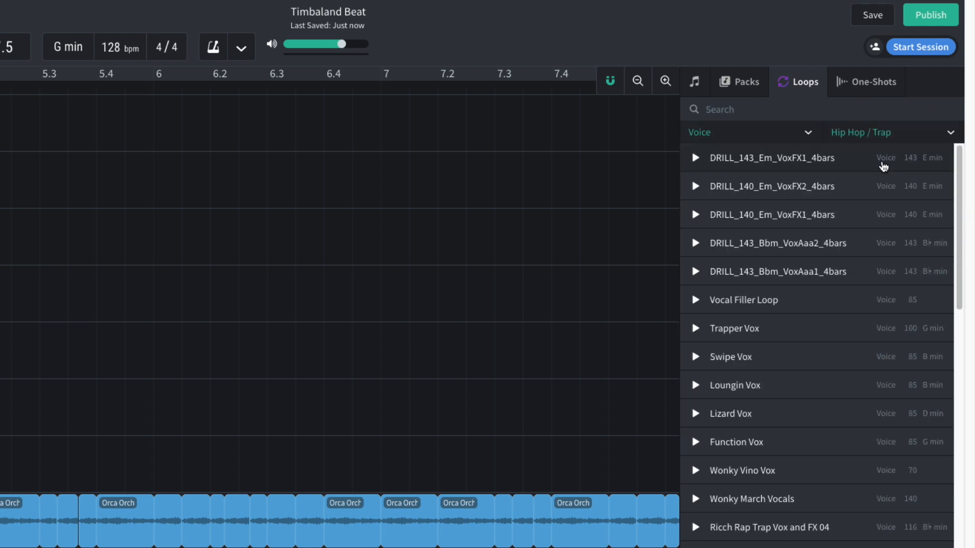
scroll(812, 304, down, 6)
scroll(794, 325, down, 7)
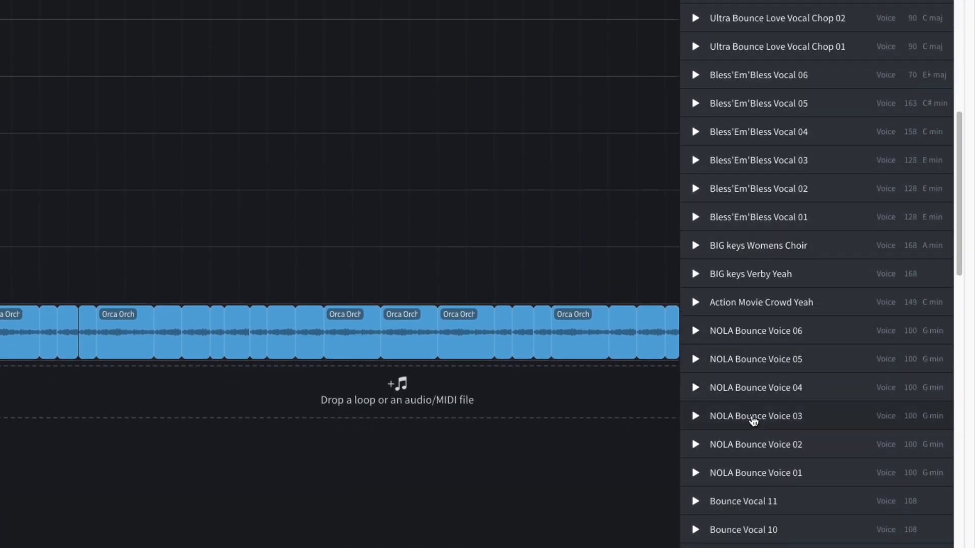
drag(749, 475, 352, 416)
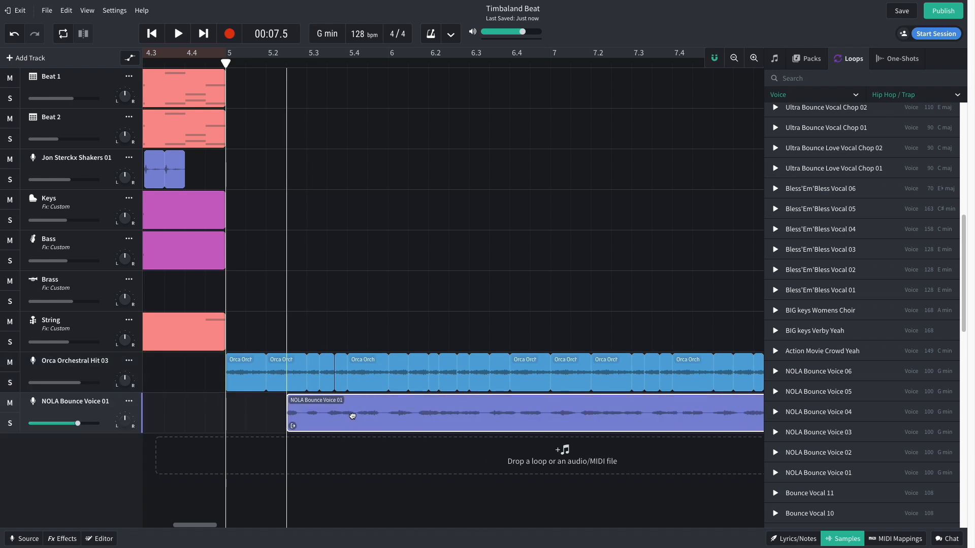
- Cut the NOLA Bounce Voice 01 region at 5.3, keep only its first part, repeat it every two beats up to bar 9, and play back
drag(290, 65, 306, 62)
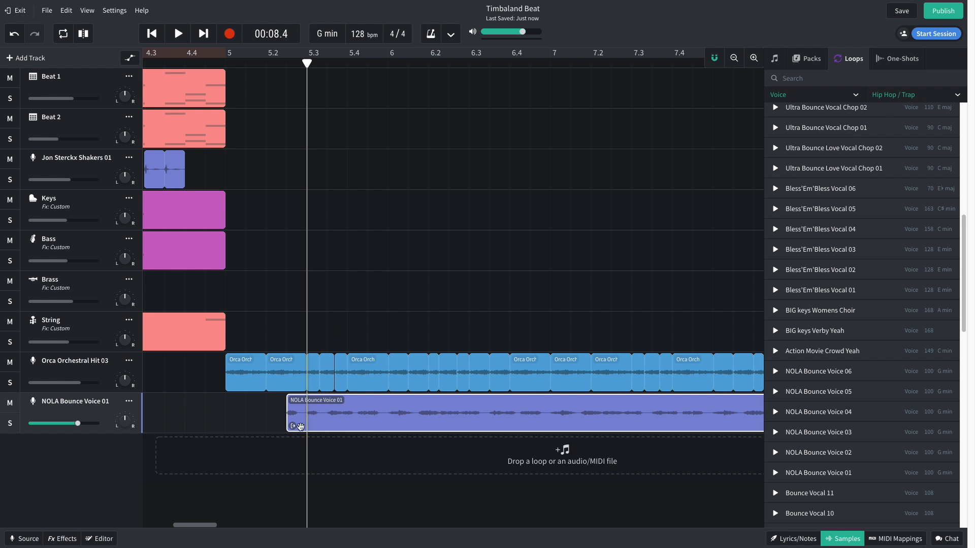
key(Delete)
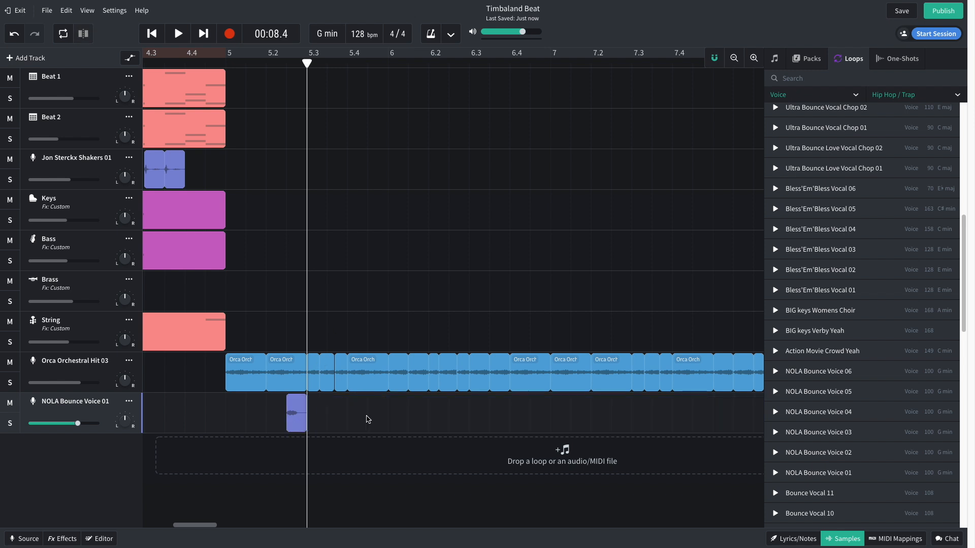
click(225, 62)
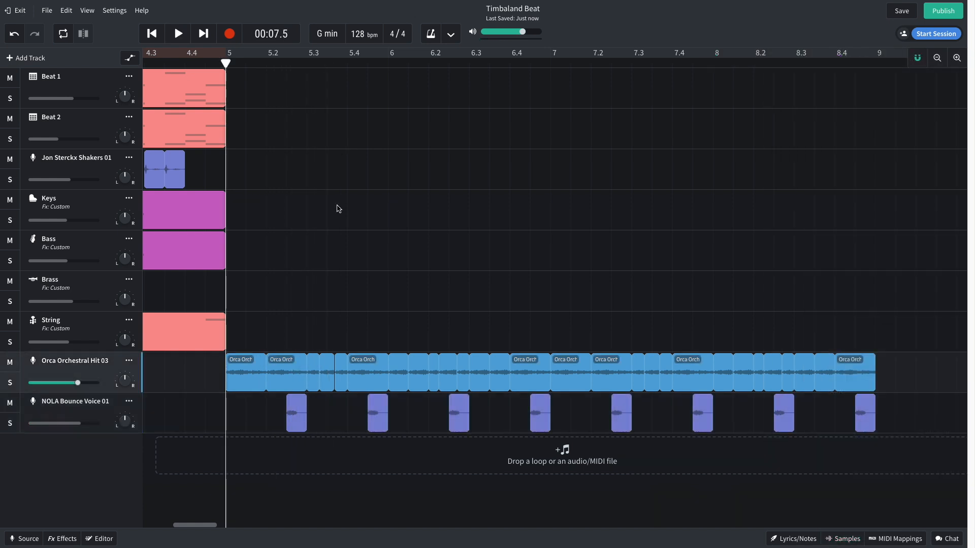
key(space)
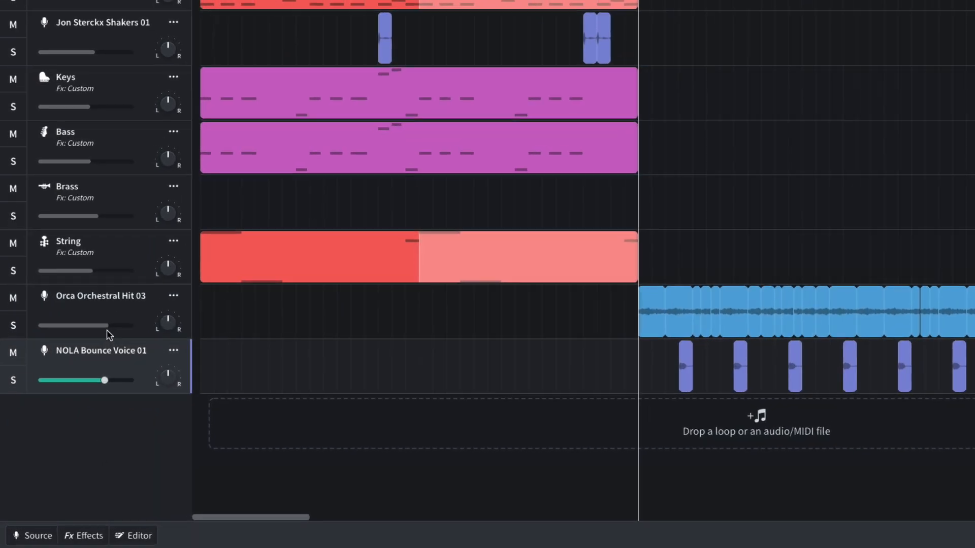
- Raise the Orca Orchestral Hit 03 volume to about +4.5 dB and the NOLA Bounce Voice 01 volume slightly, and play back from bar 5
click(80, 383)
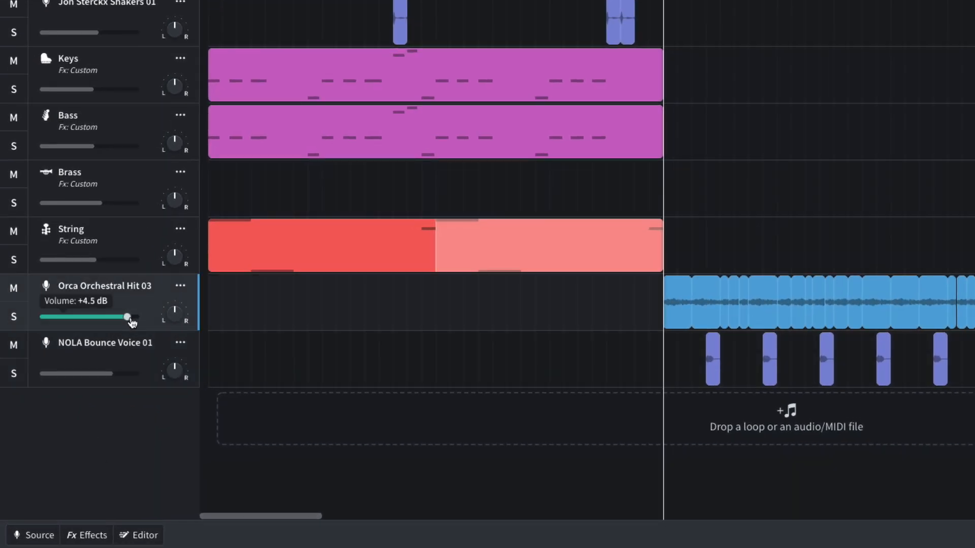
drag(115, 378, 121, 378)
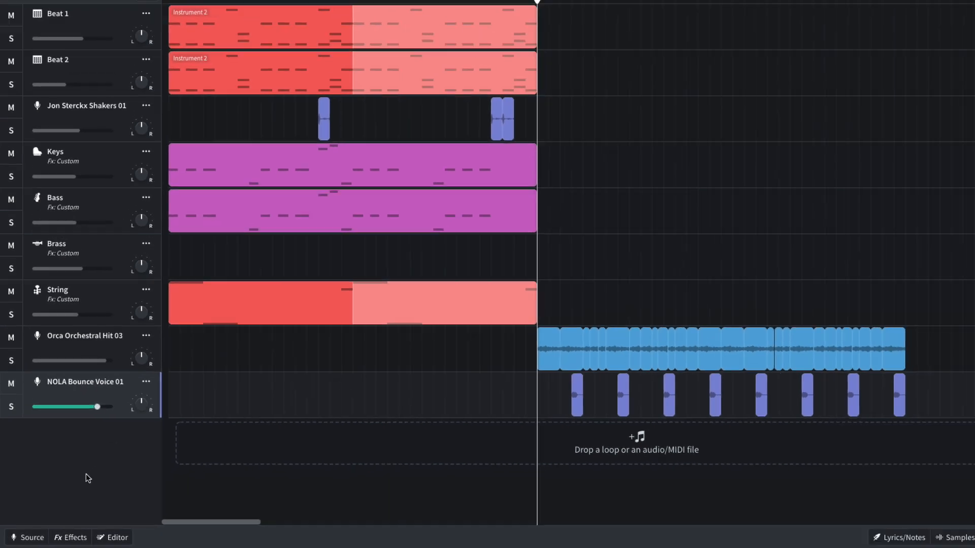
key(space)
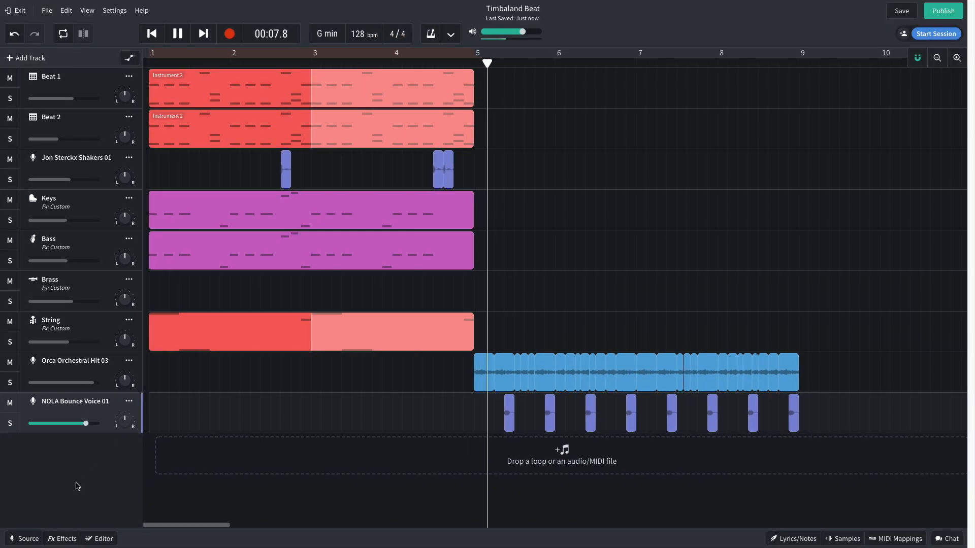